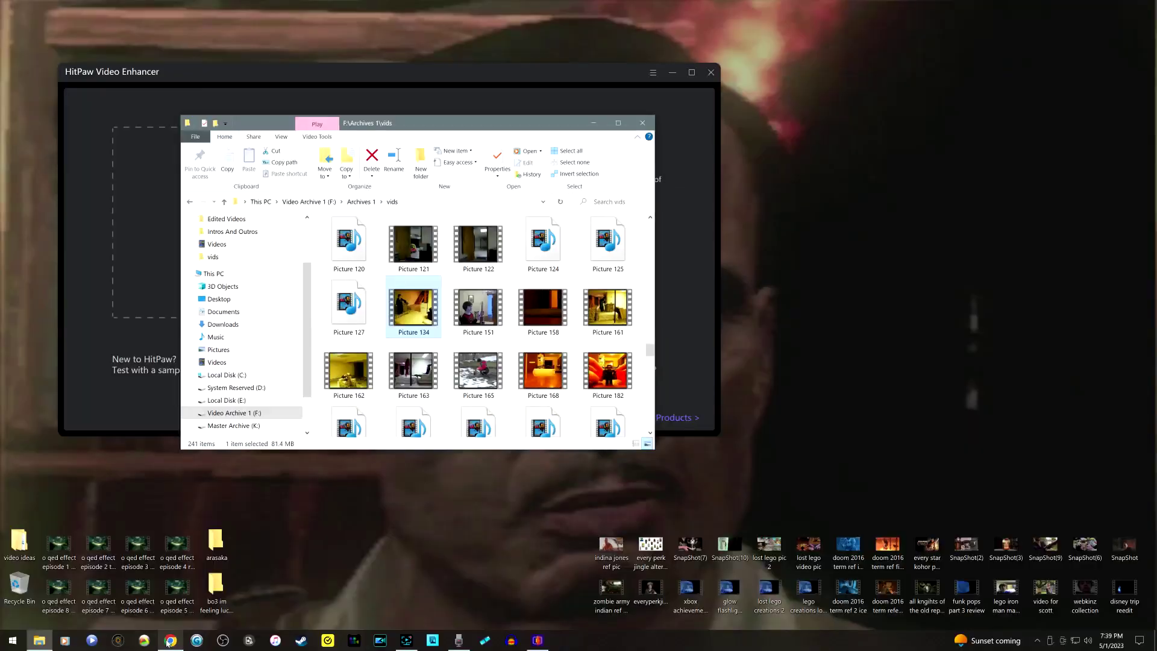
Step: Bring the Chrome window with Google's 'hitpaw video enhancer' video results to the front
click(169, 640)
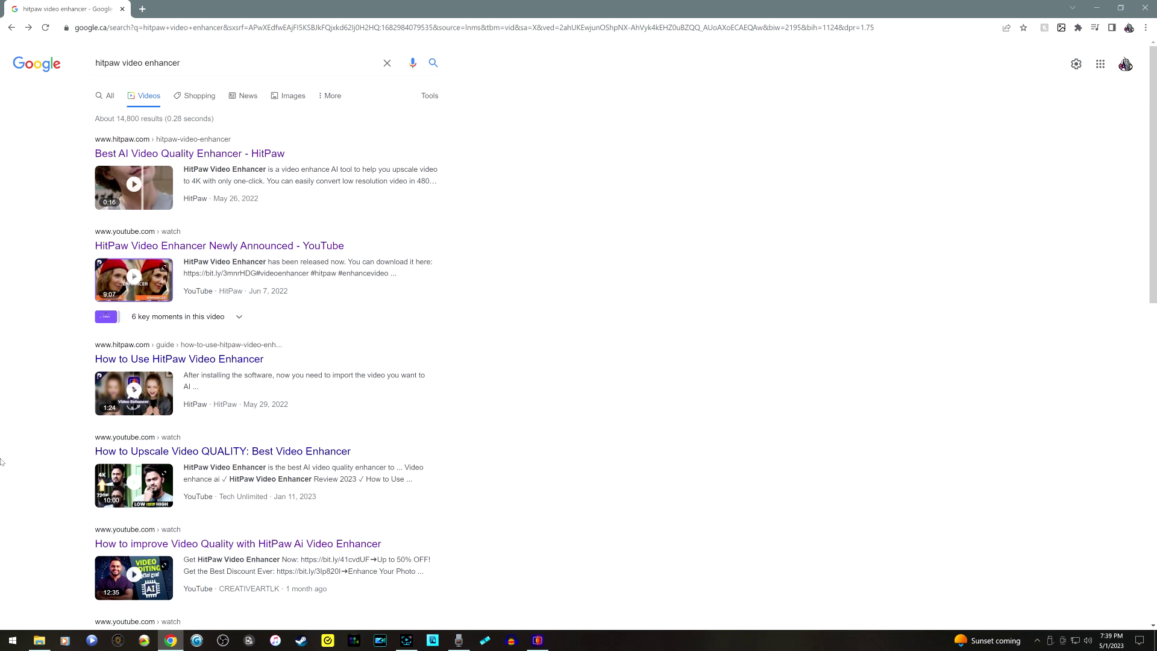
Step: Minimize HitPaw, skim the Google results, then start the original Picture 134 clip from the archive
click(538, 642)
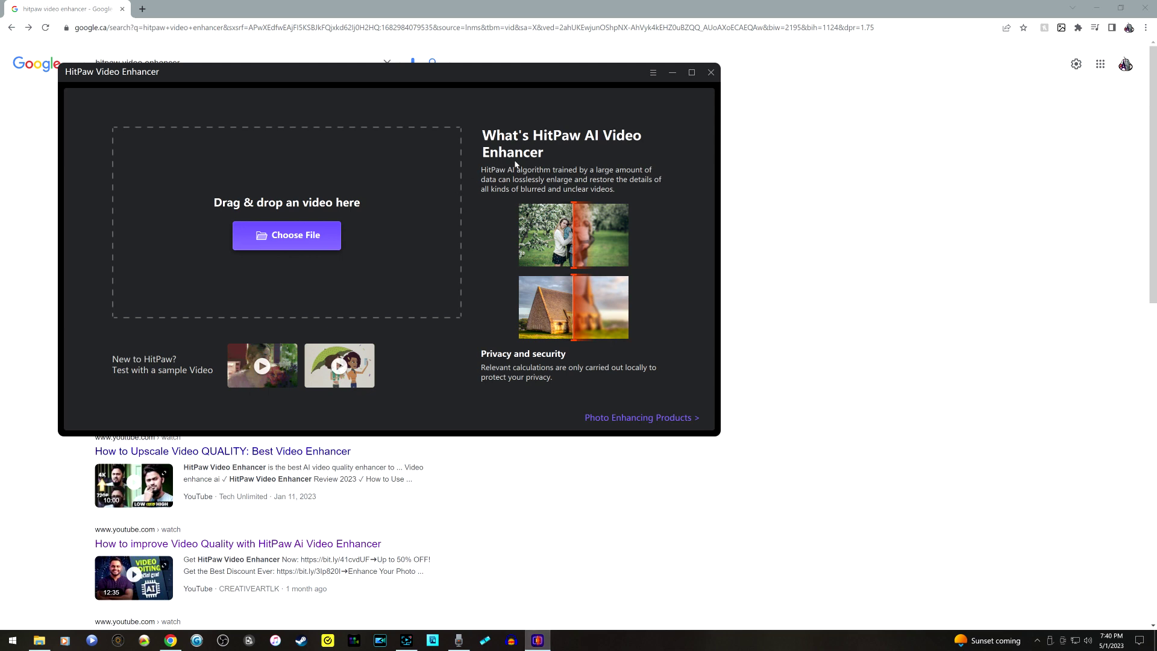
click(672, 73)
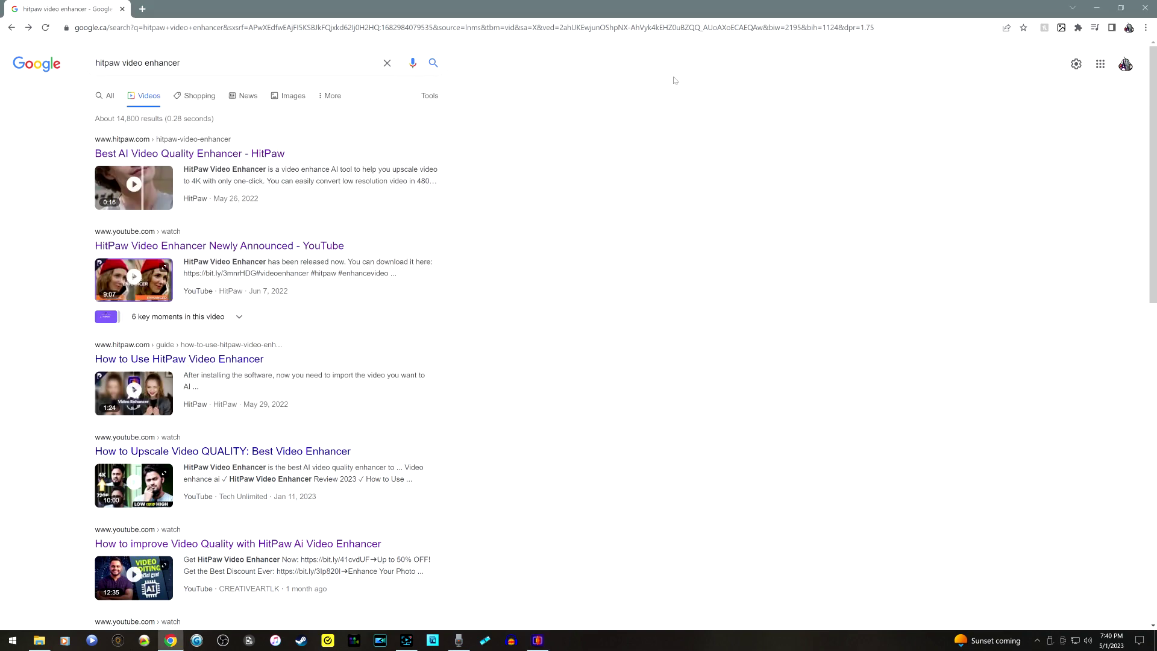
scroll(39, 238, down, 5)
scroll(41, 239, down, 2)
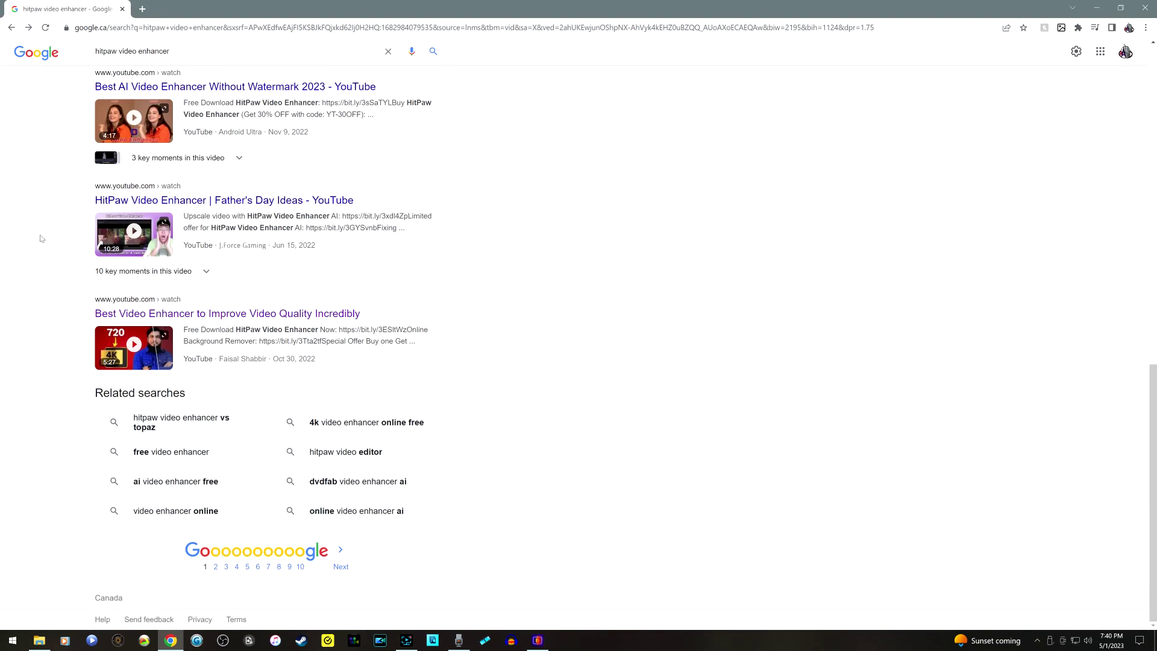
scroll(41, 238, up, 7)
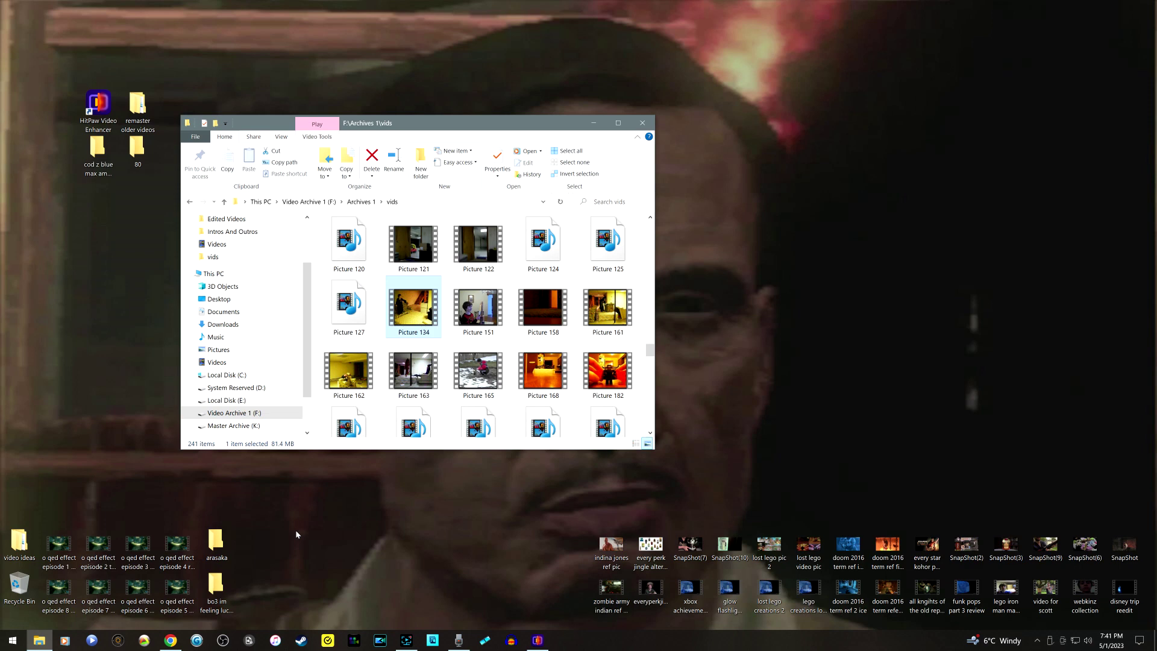
double_click(418, 310)
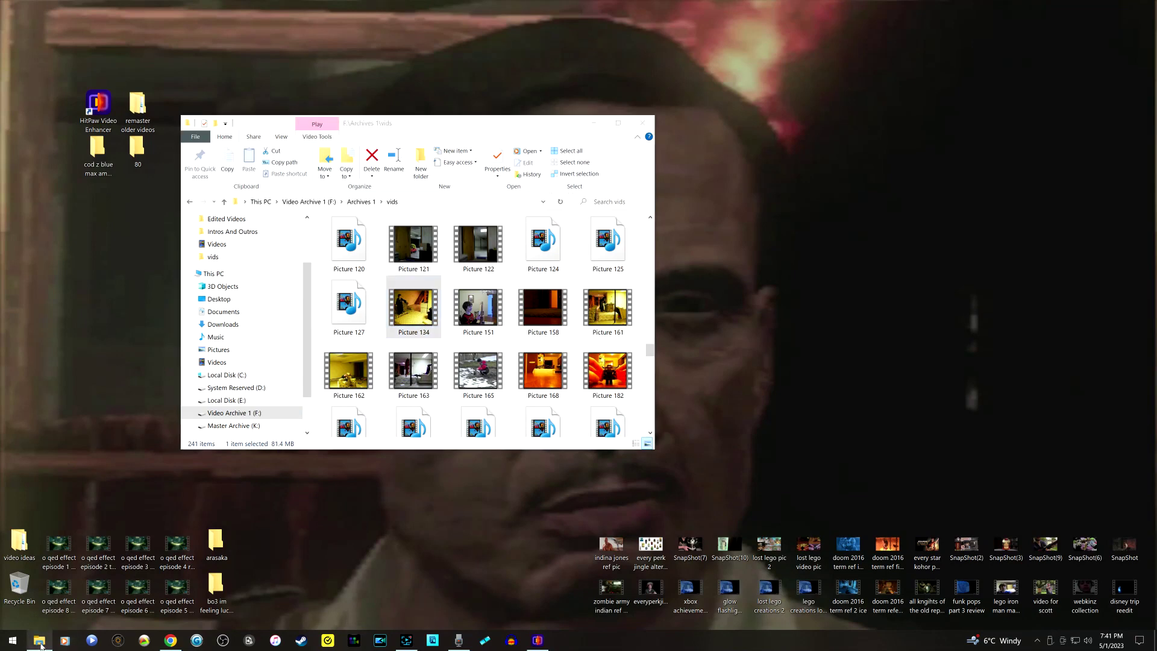
Step: Open a new File Explorer window at the Videos > remaster vids folder
right_click(40, 640)
click(39, 591)
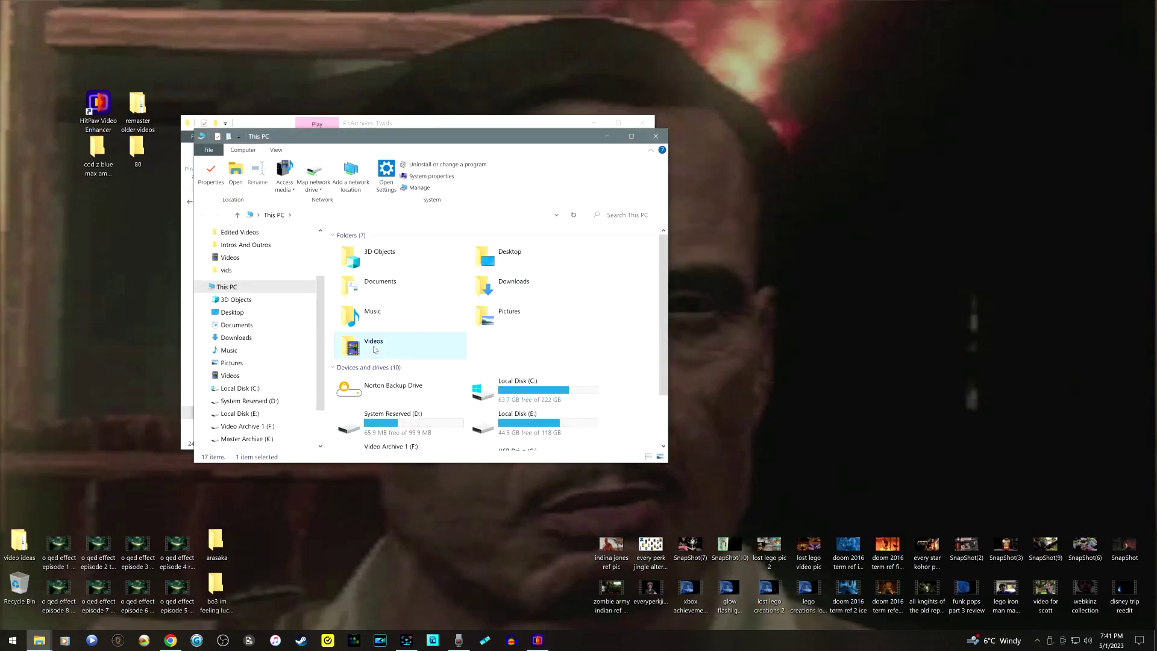
double_click(375, 349)
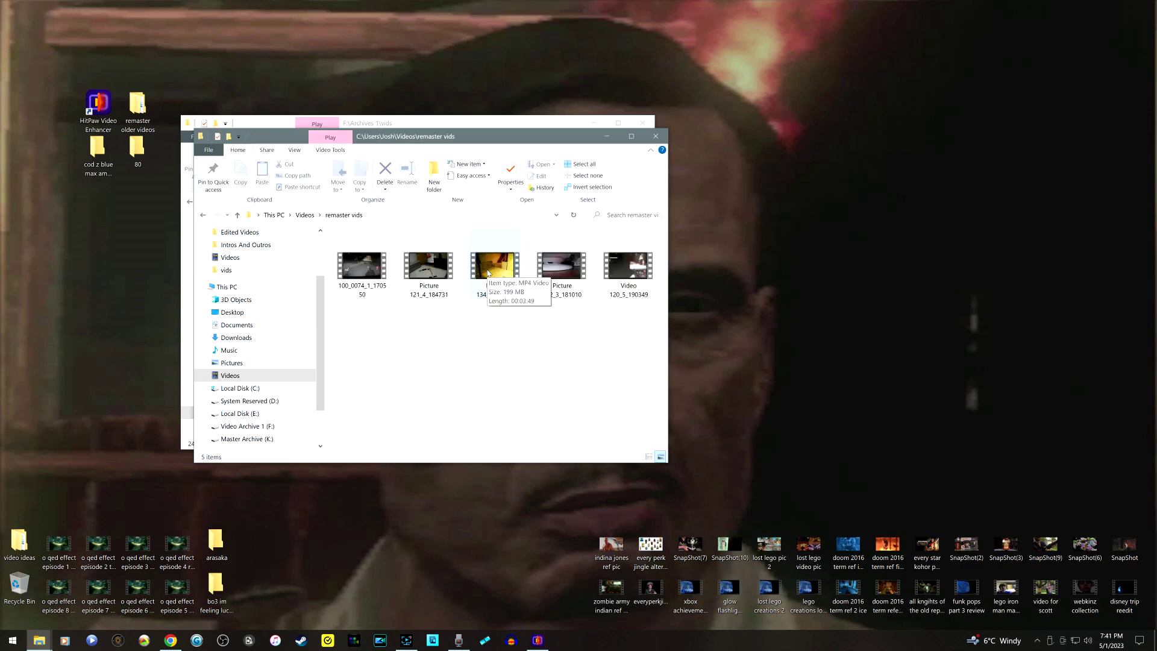
Step: Play Picture 134_2_173619 full screen, jump back to 01:39, then close the player
double_click(490, 271)
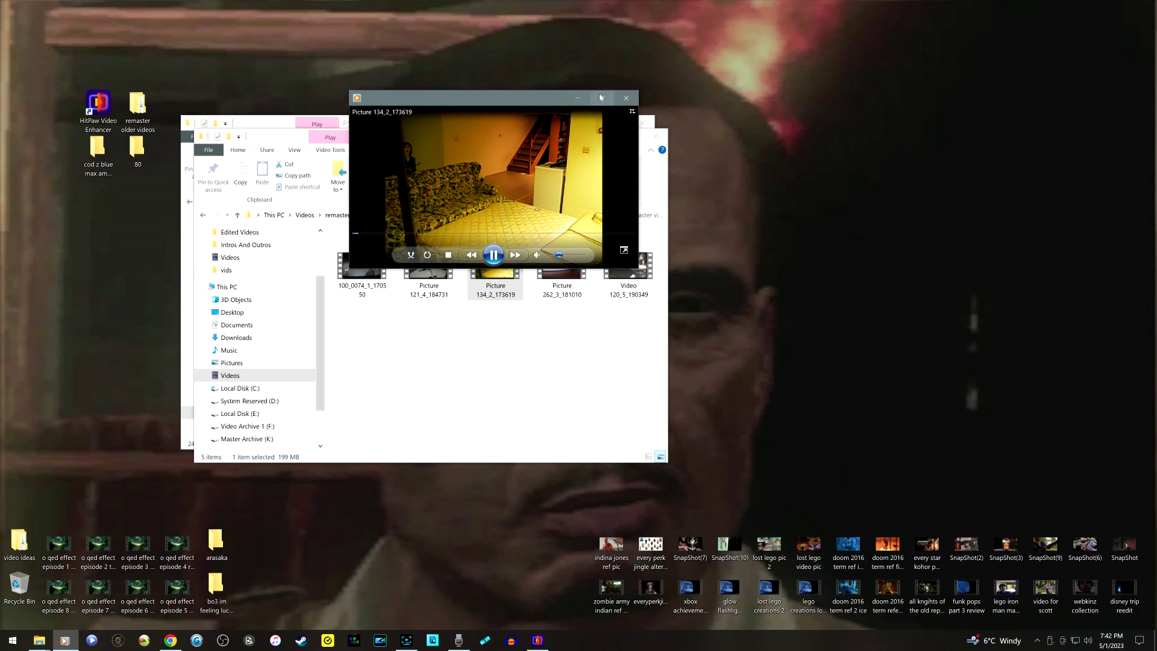
click(601, 98)
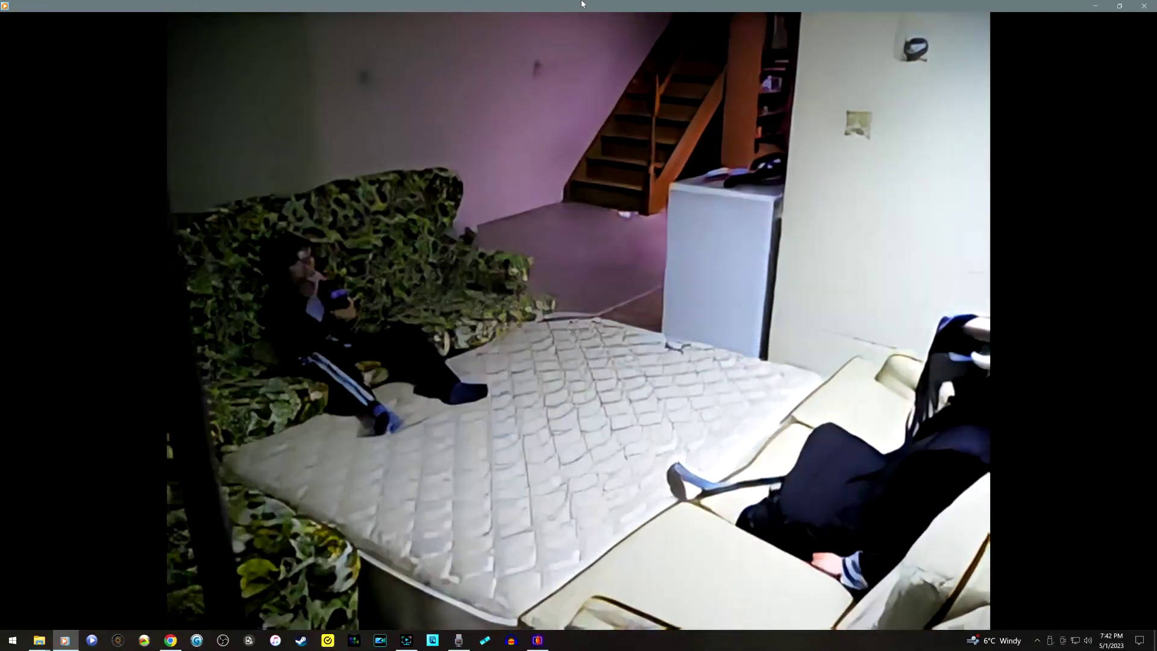
mouse_move(356, 292)
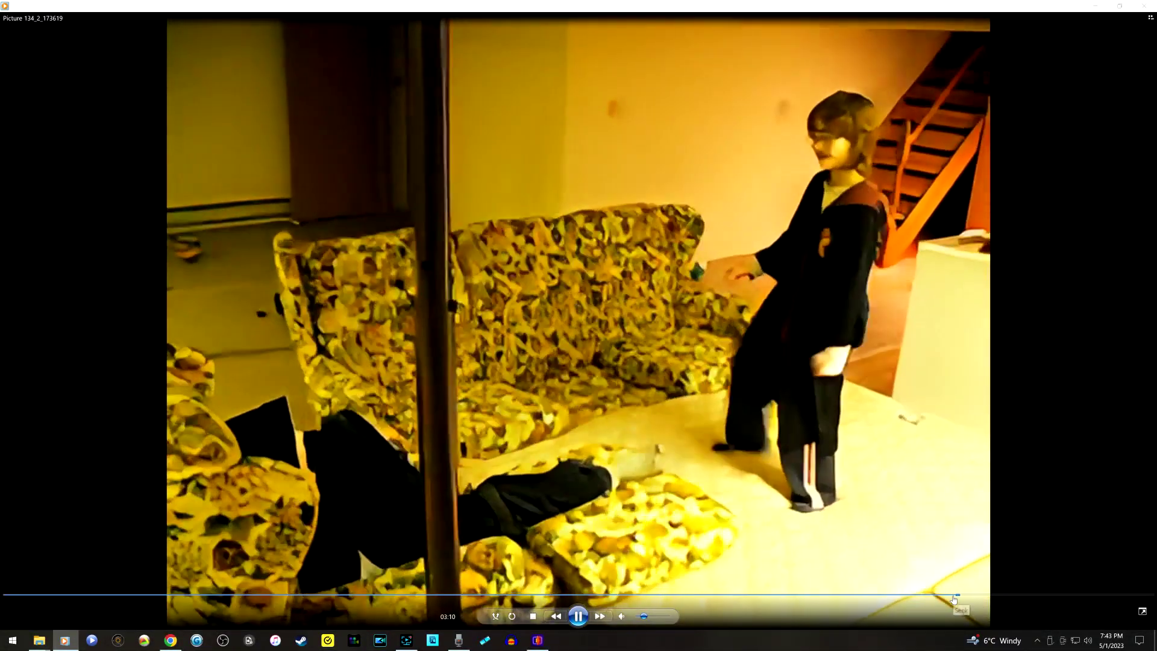
click(503, 595)
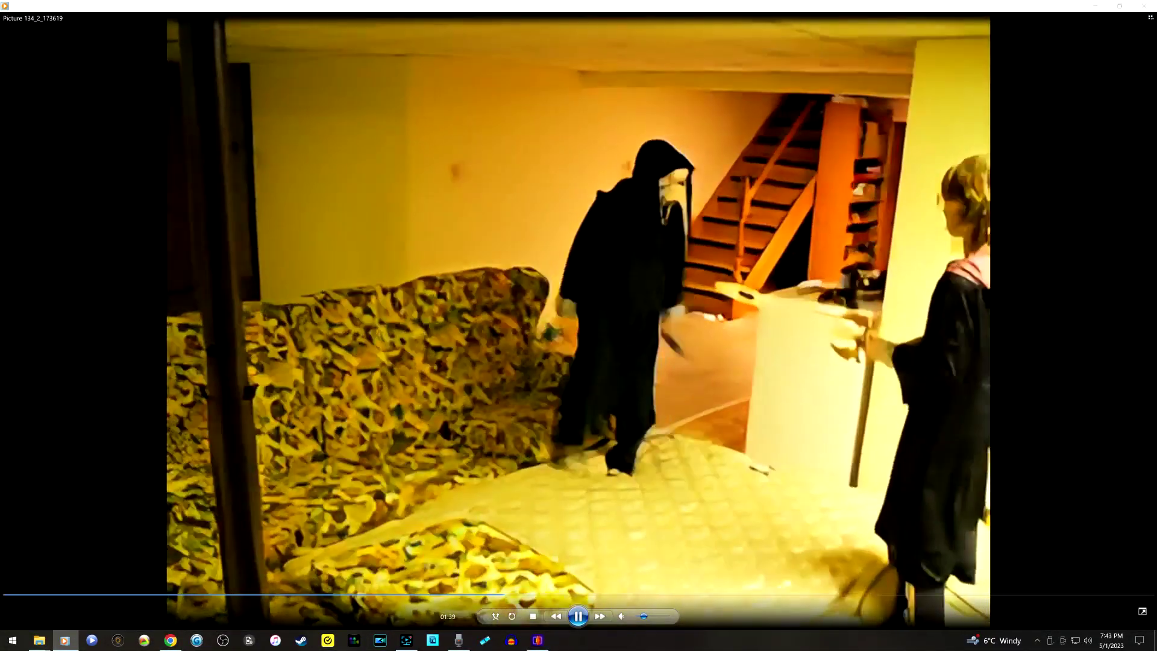
key(alt+F4)
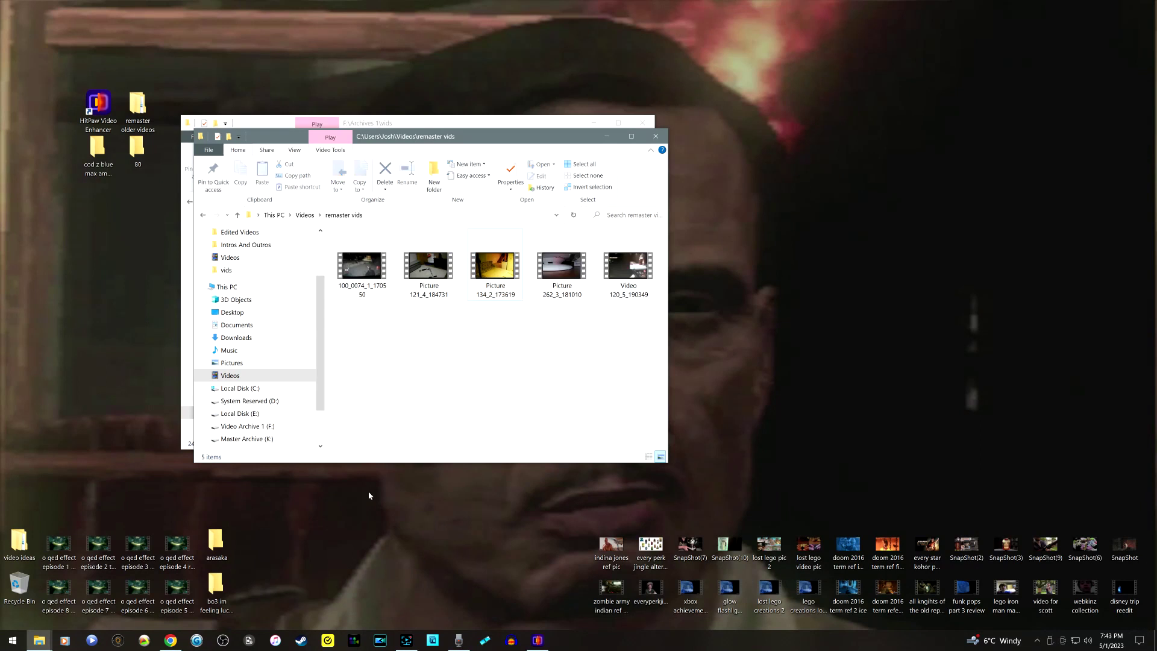
Step: Play the original 100_0074 gameplay clip, jumping to about 01:14, 01:31 and 01:51, then back to 01:33
click(39, 640)
double_click(361, 266)
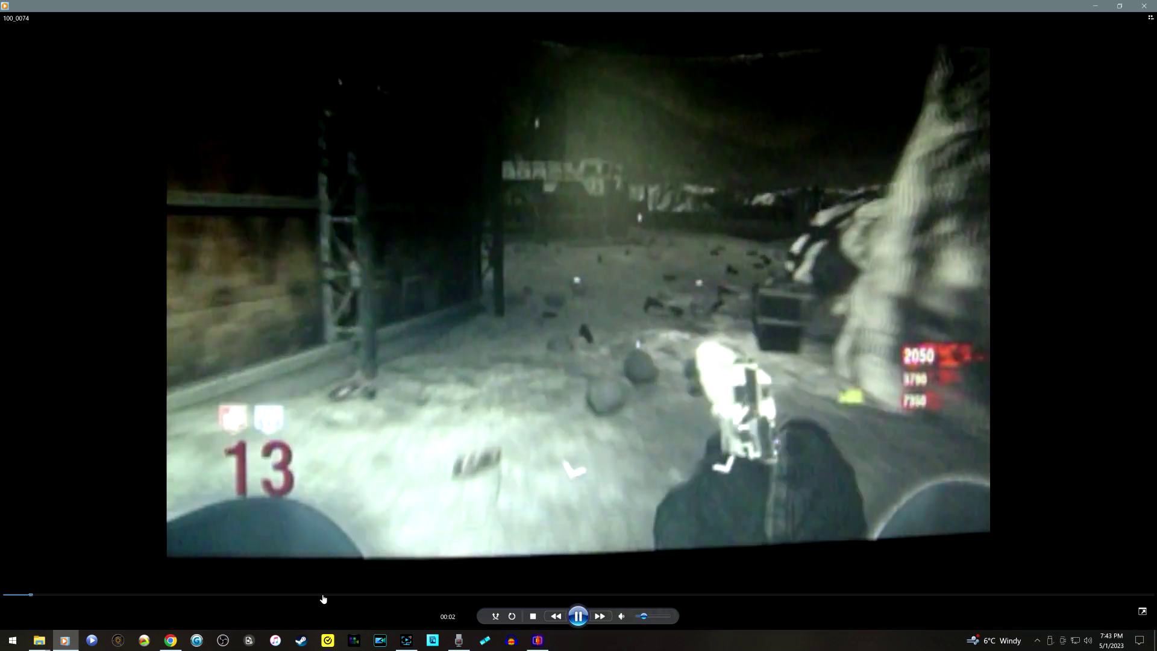
click(324, 596)
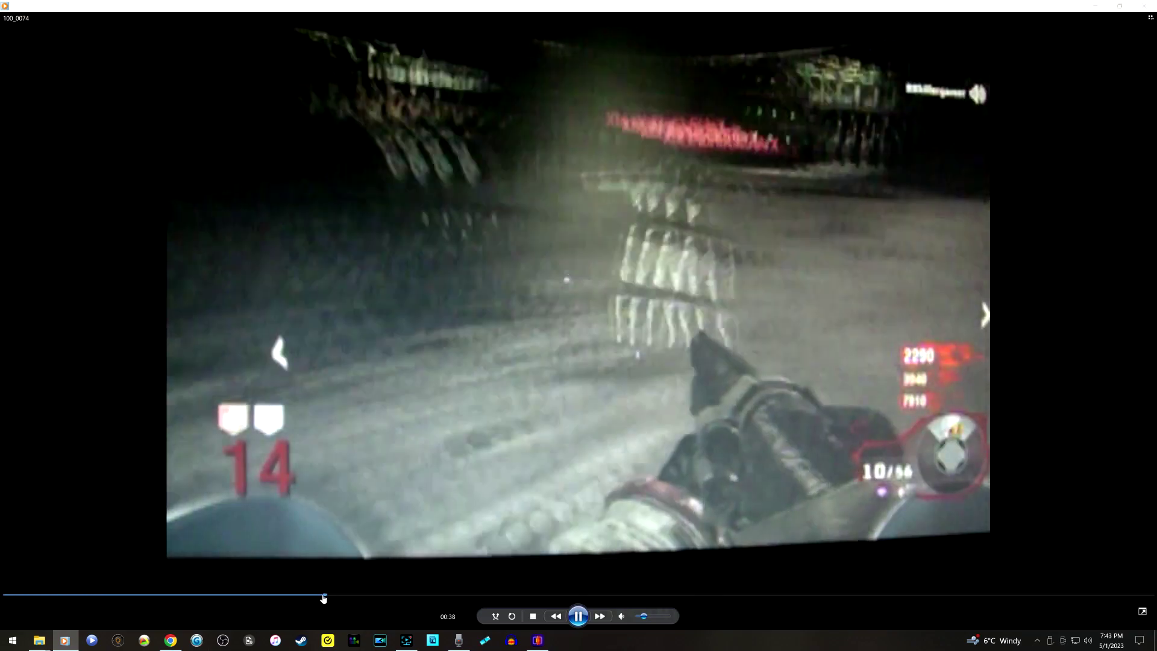
click(623, 595)
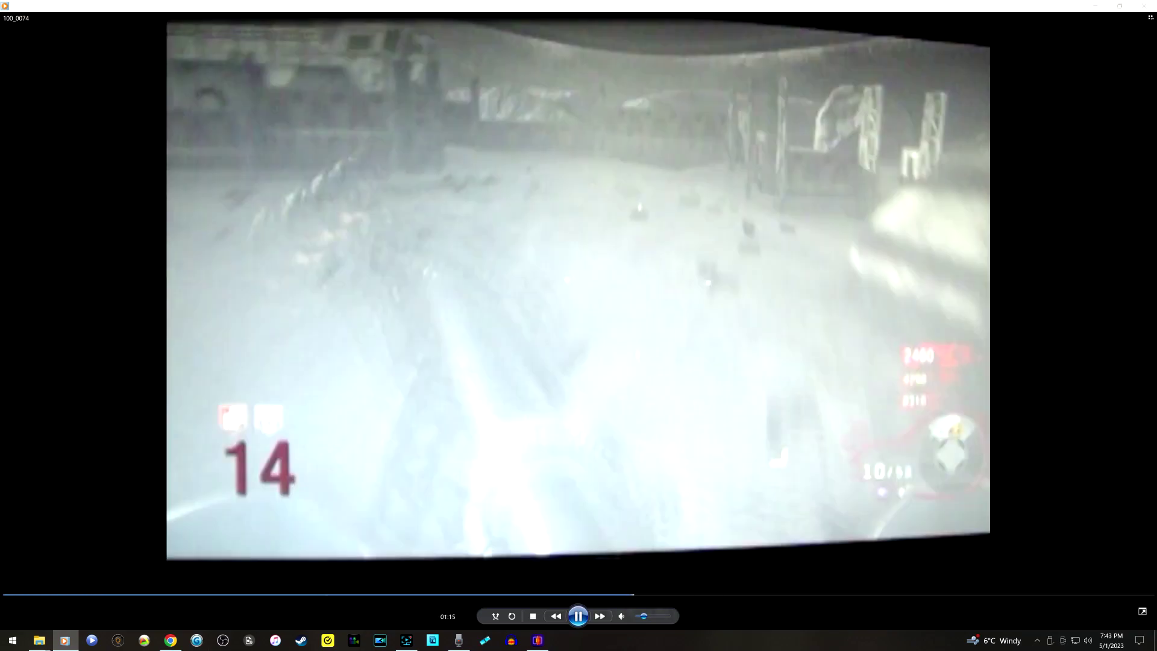
click(761, 595)
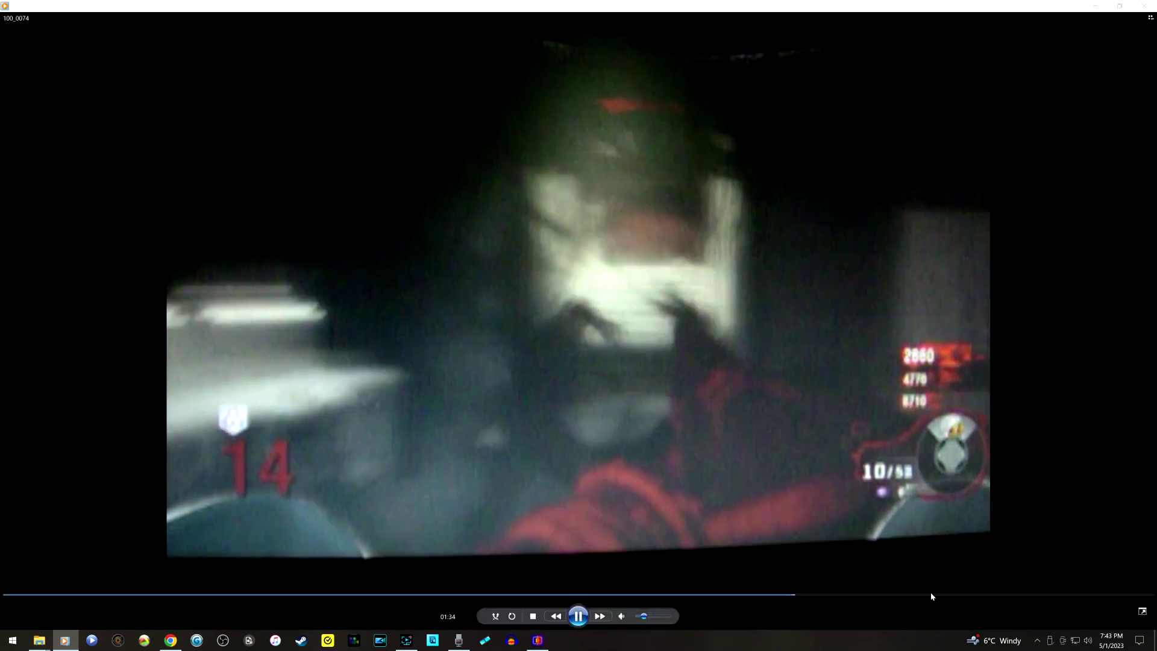
click(930, 595)
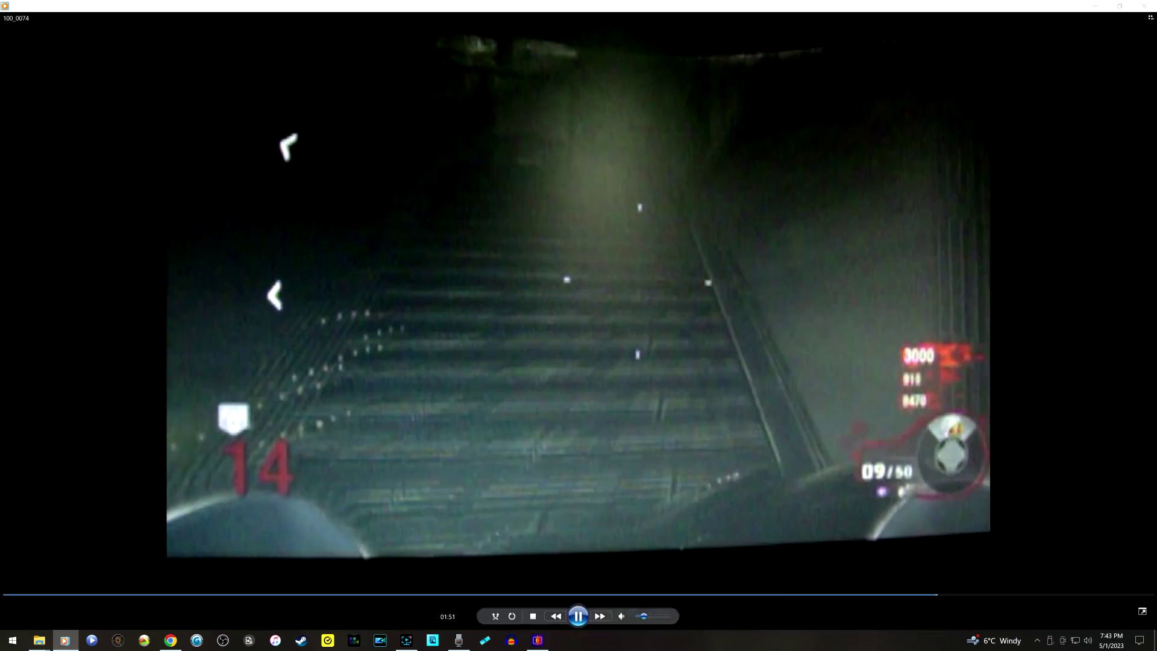
click(782, 596)
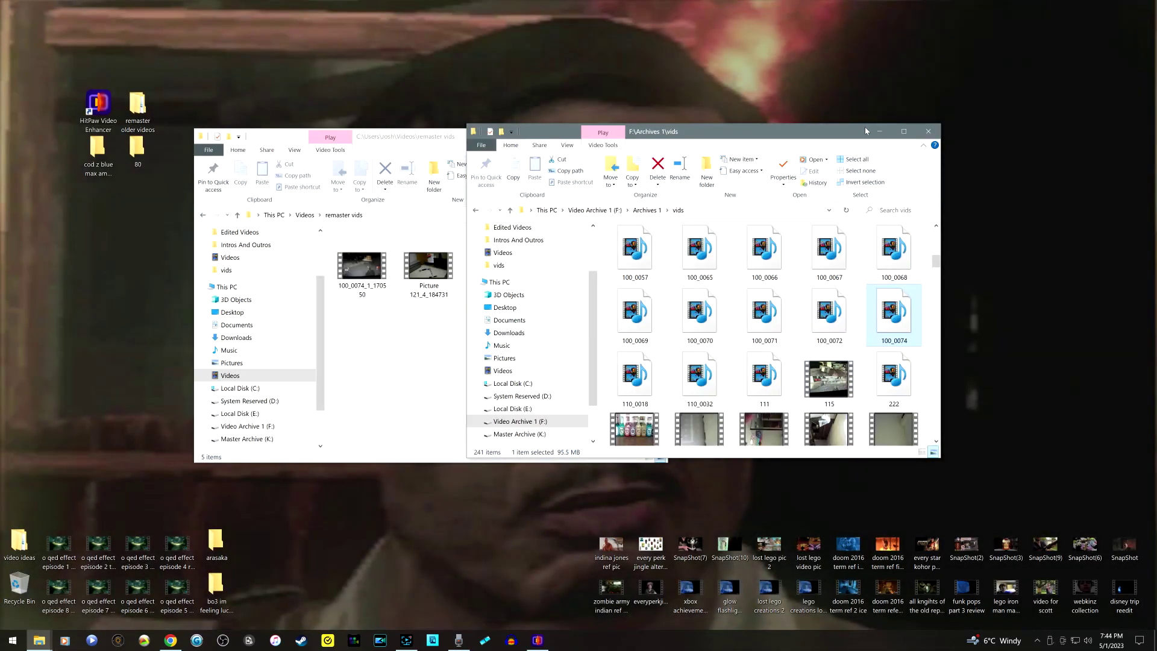
click(873, 129)
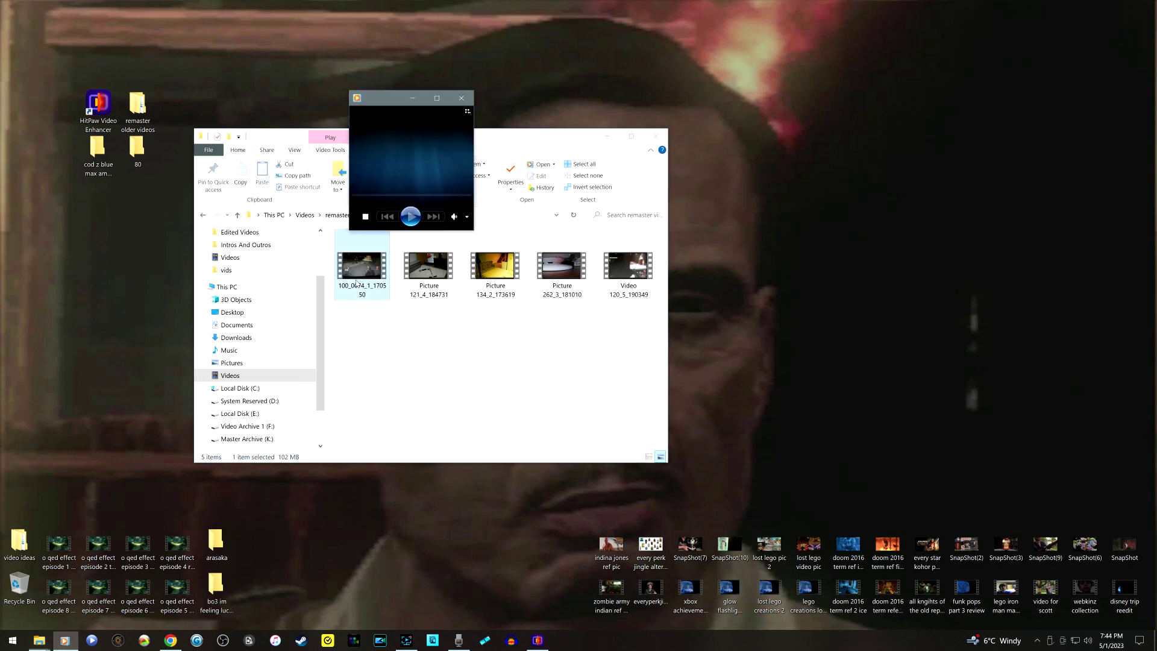
Step: Watch remastered 100_0074_1_170550 full screen, jumping to 01:32, pausing and resuming, then close it
click(602, 99)
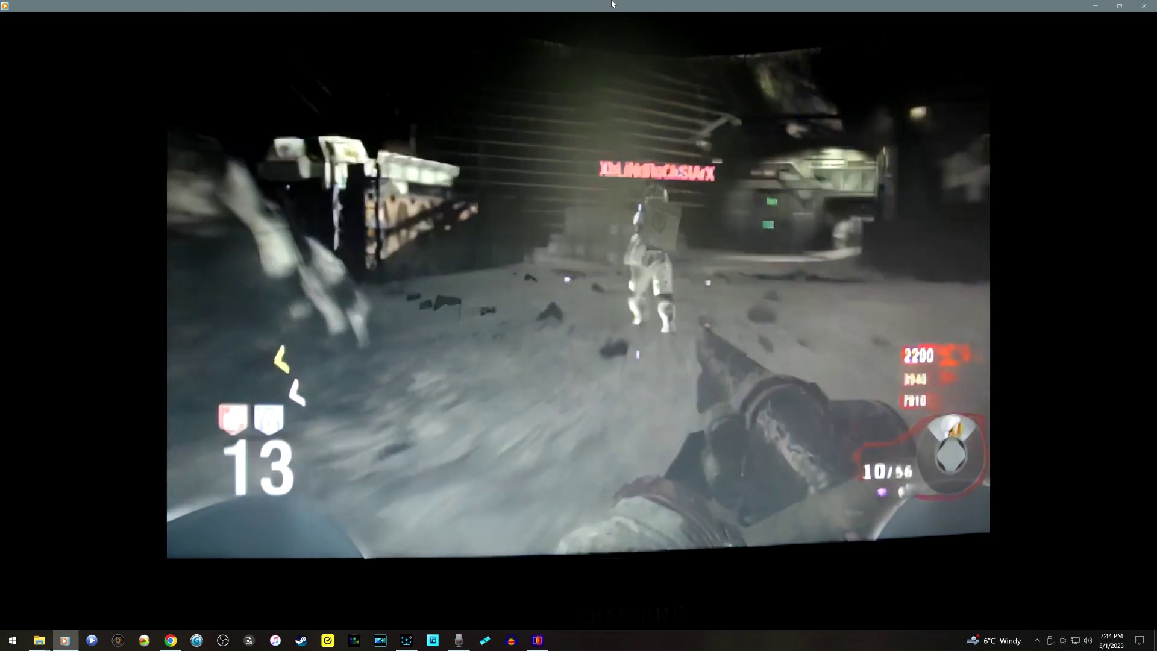
mouse_move(449, 533)
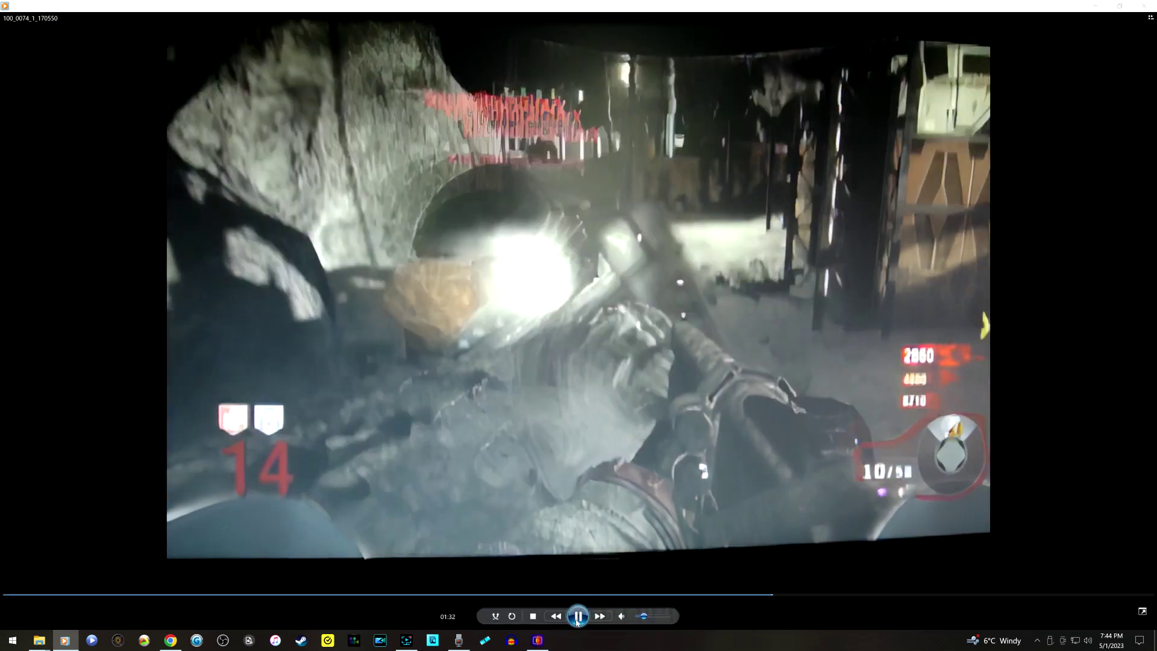
click(576, 616)
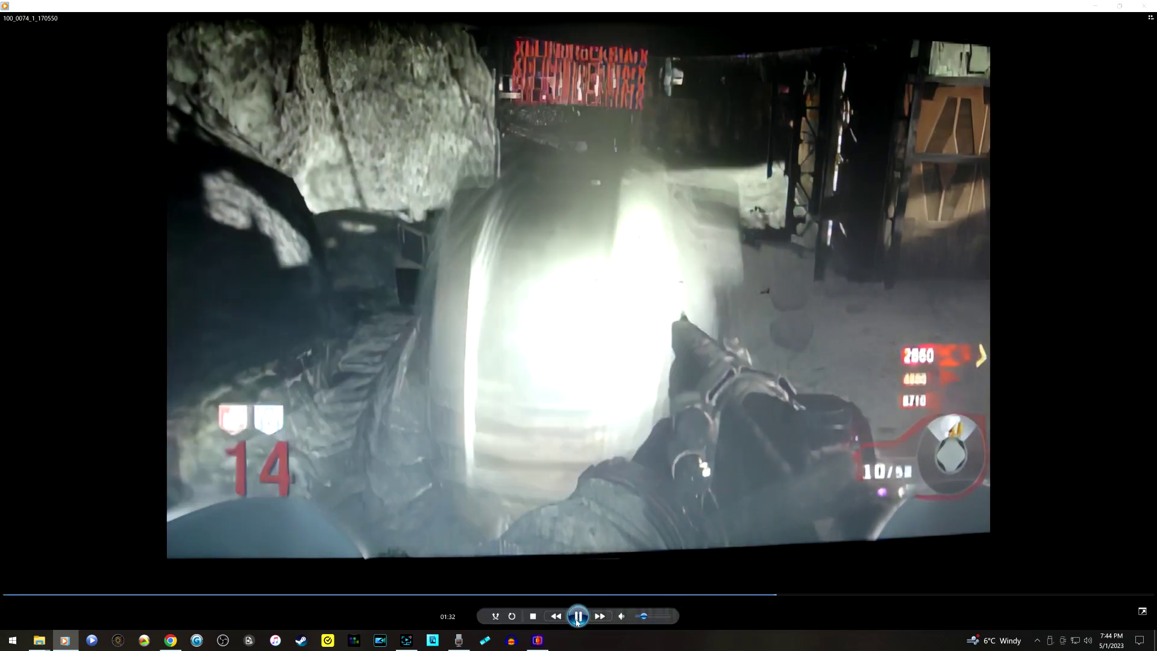
click(578, 616)
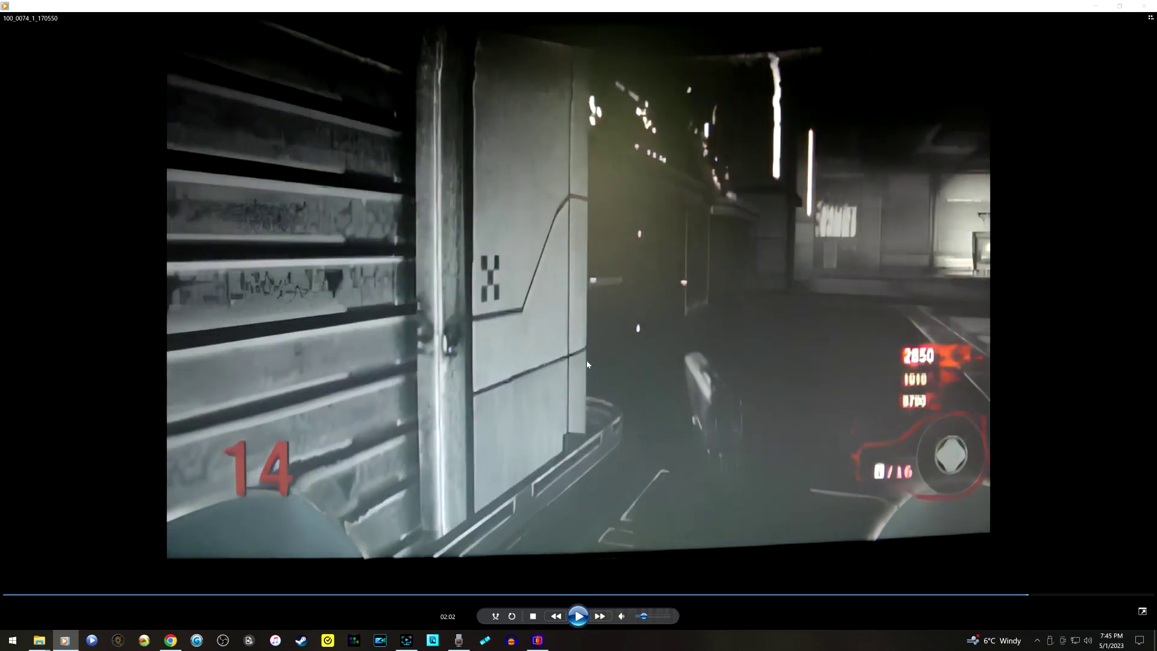
click(574, 621)
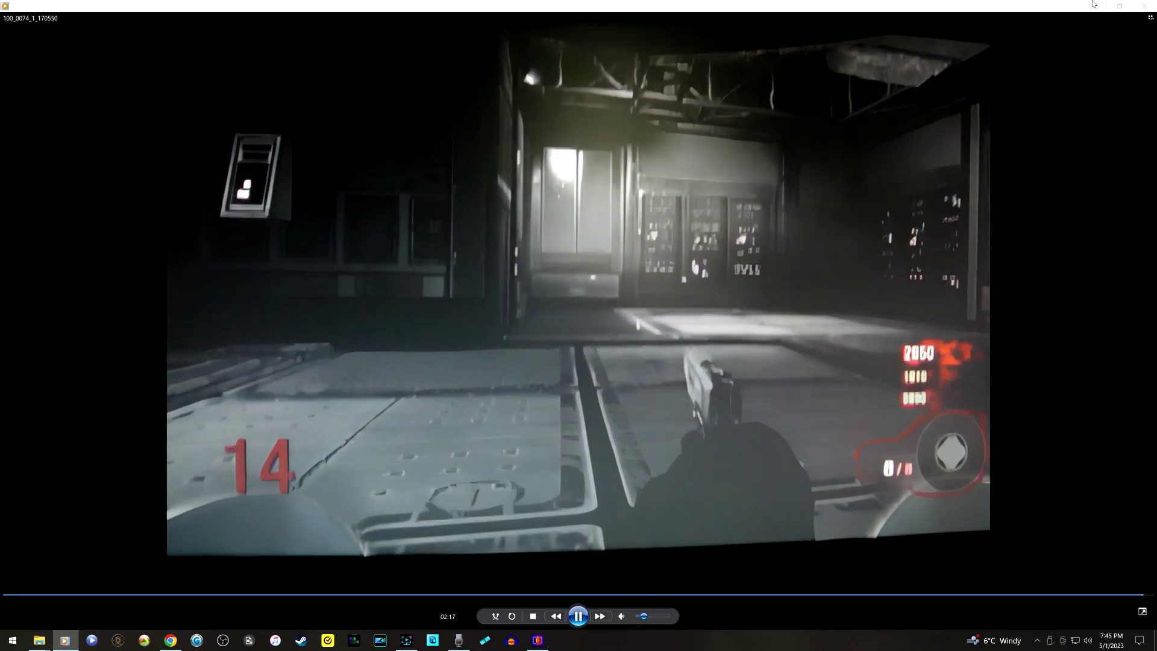
click(1145, 5)
Step: Start playing the Picture 262 clip from the archive folder
double_click(922, 244)
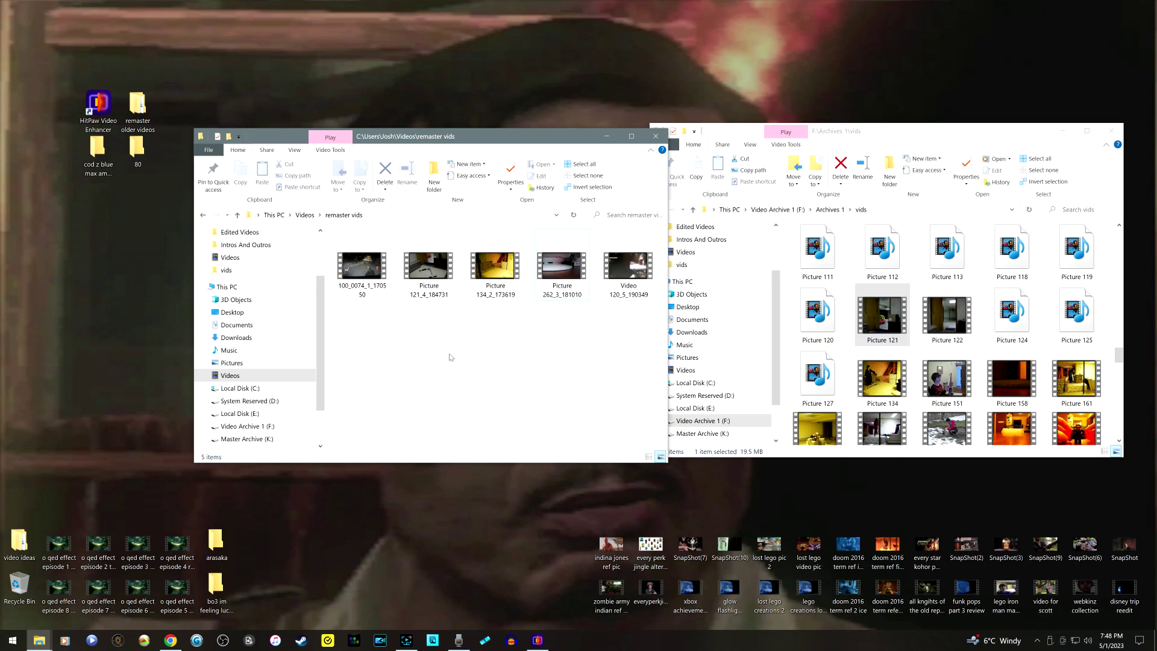
Step: Play remastered Picture 121_4_184731, jumping to 00:17, 00:31 and 00:36, then pause at 01:07
double_click(418, 288)
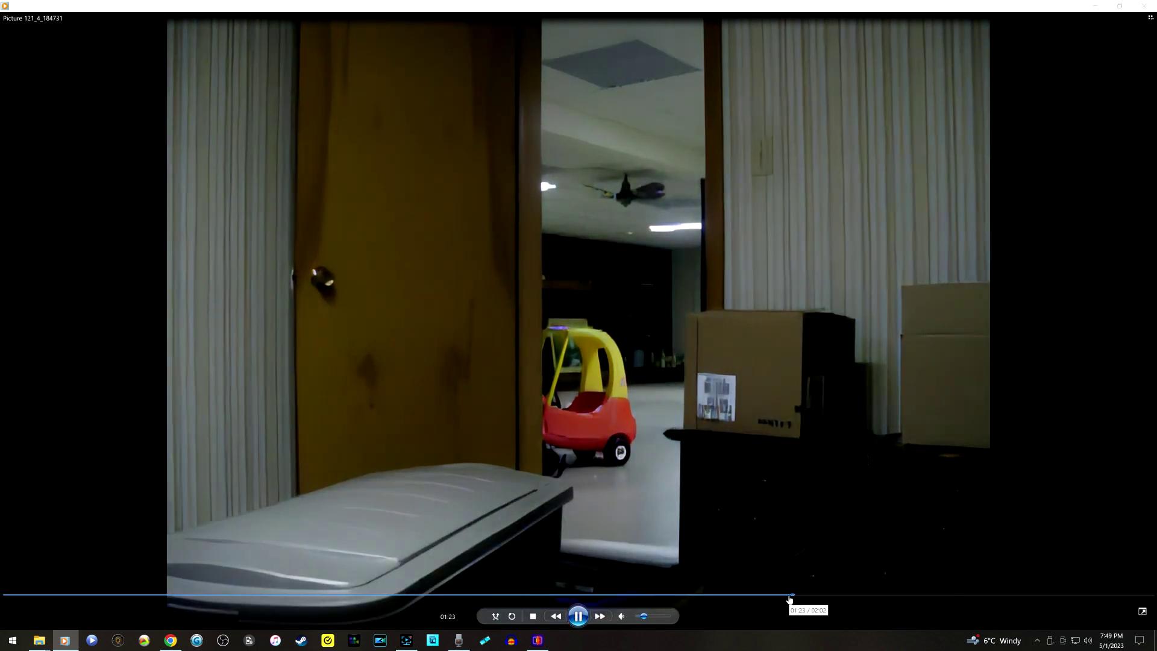
click(183, 595)
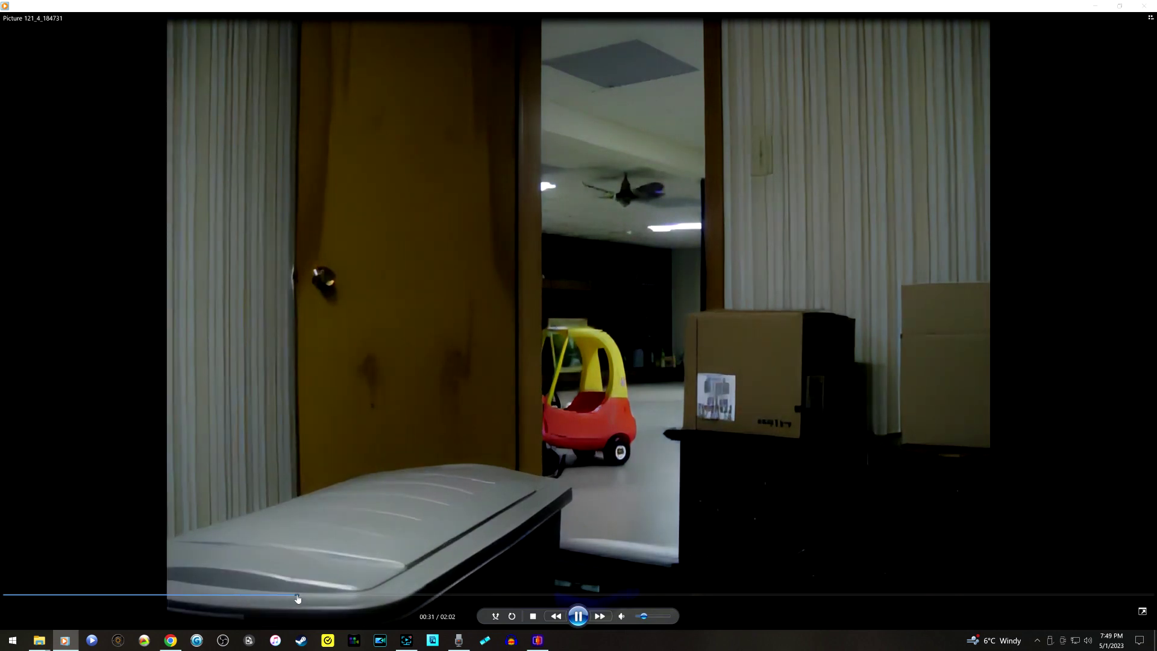
click(300, 597)
click(353, 596)
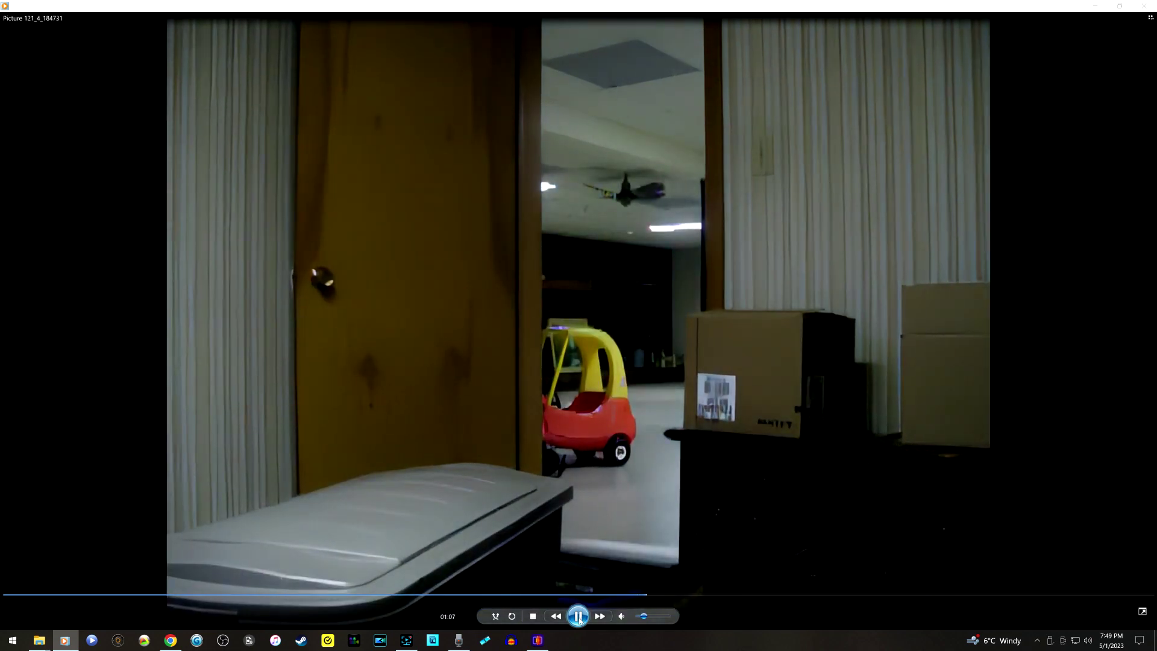
click(578, 615)
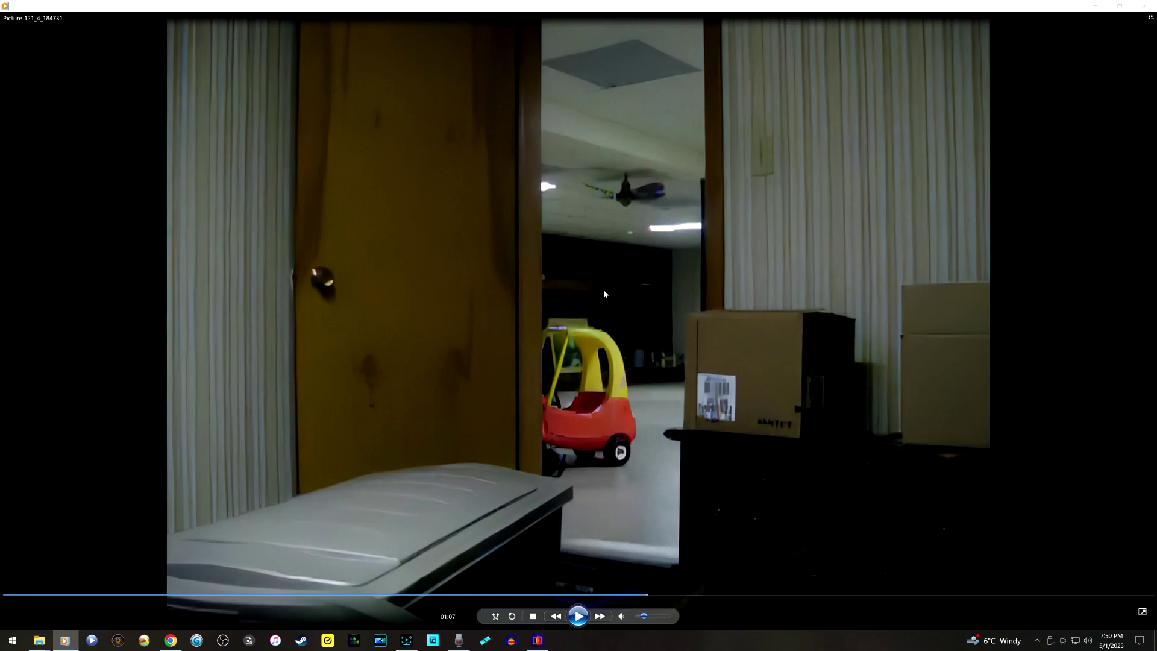
Step: Close the full-screen video and open the webvids folder of original clips
key(alt+F4)
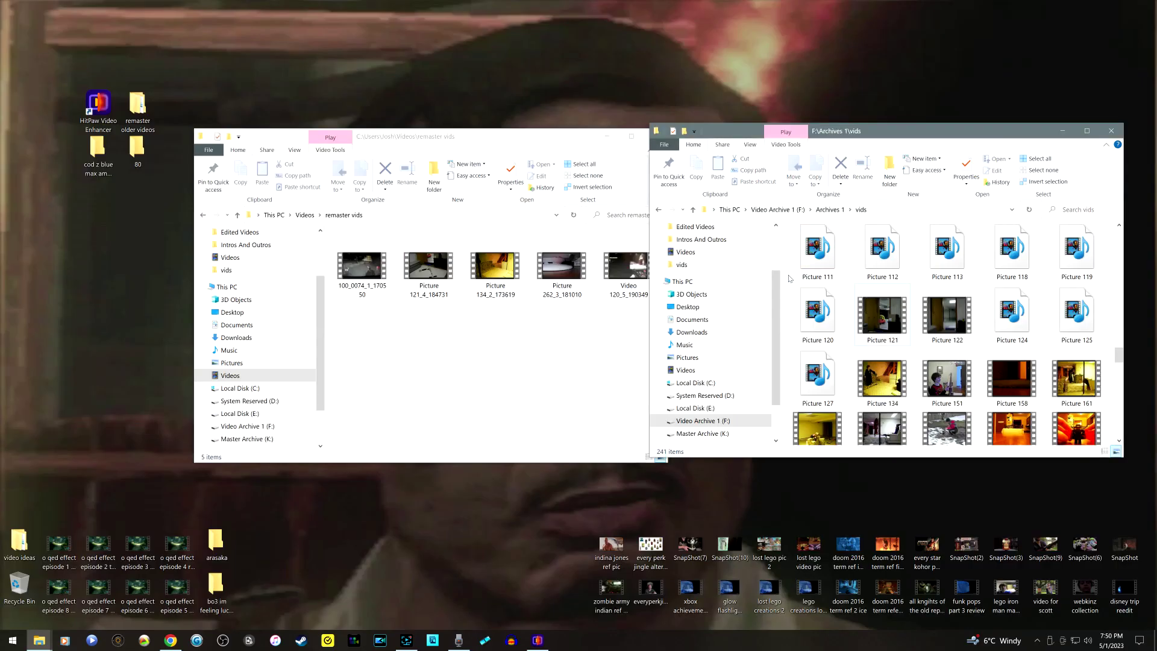
scroll(789, 279, up, 20)
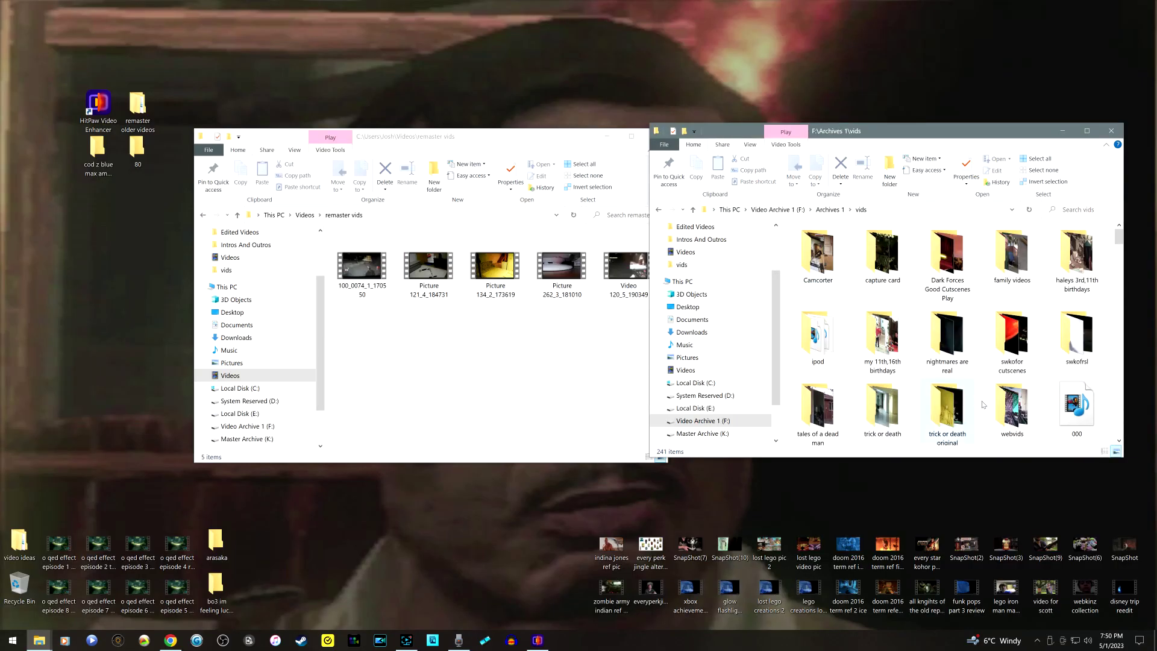
double_click(1033, 408)
Step: Play the original Video 120 clip, skipping to 00:26, 00:35 and 01:09, then close it
double_click(1033, 409)
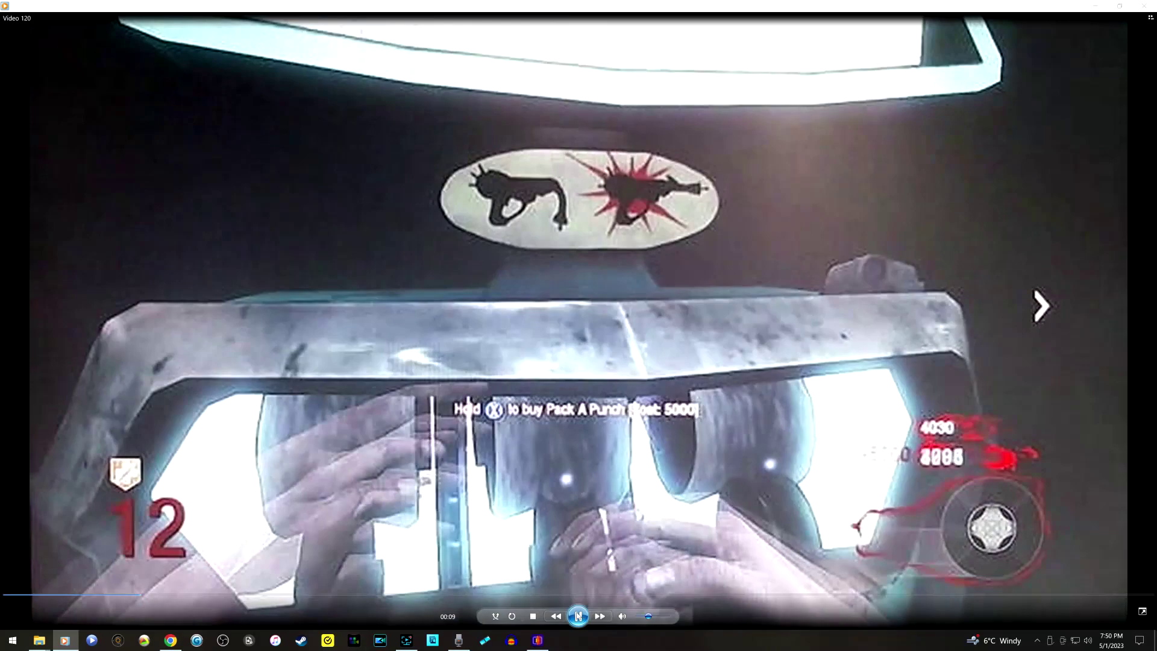
click(370, 597)
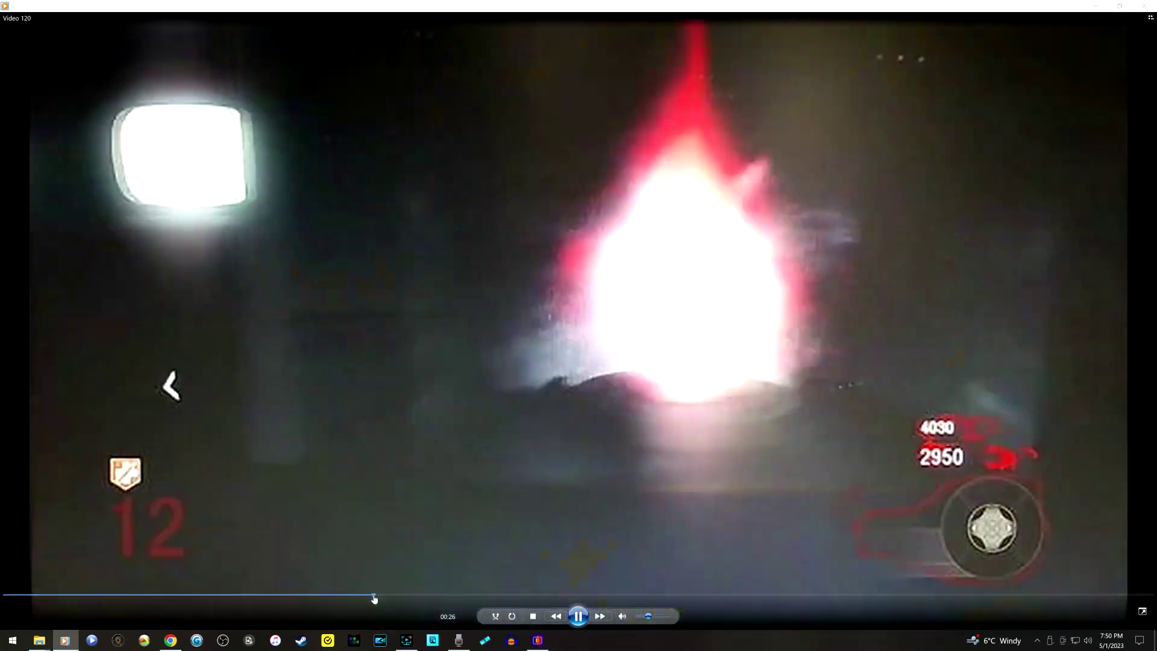
click(479, 597)
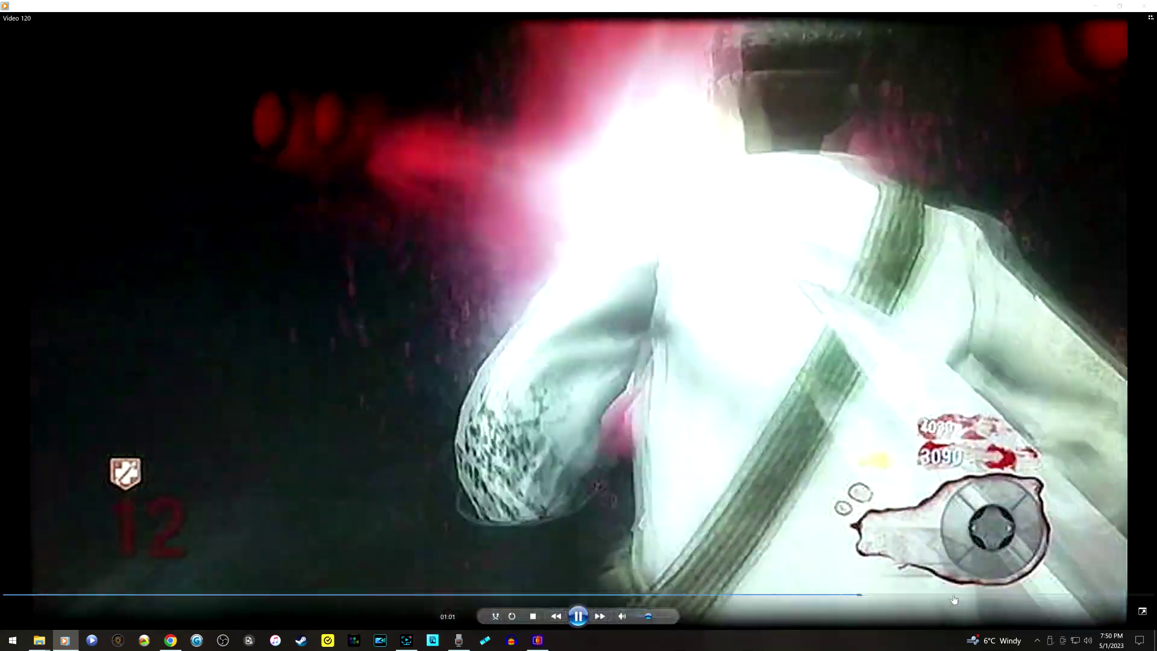
click(961, 596)
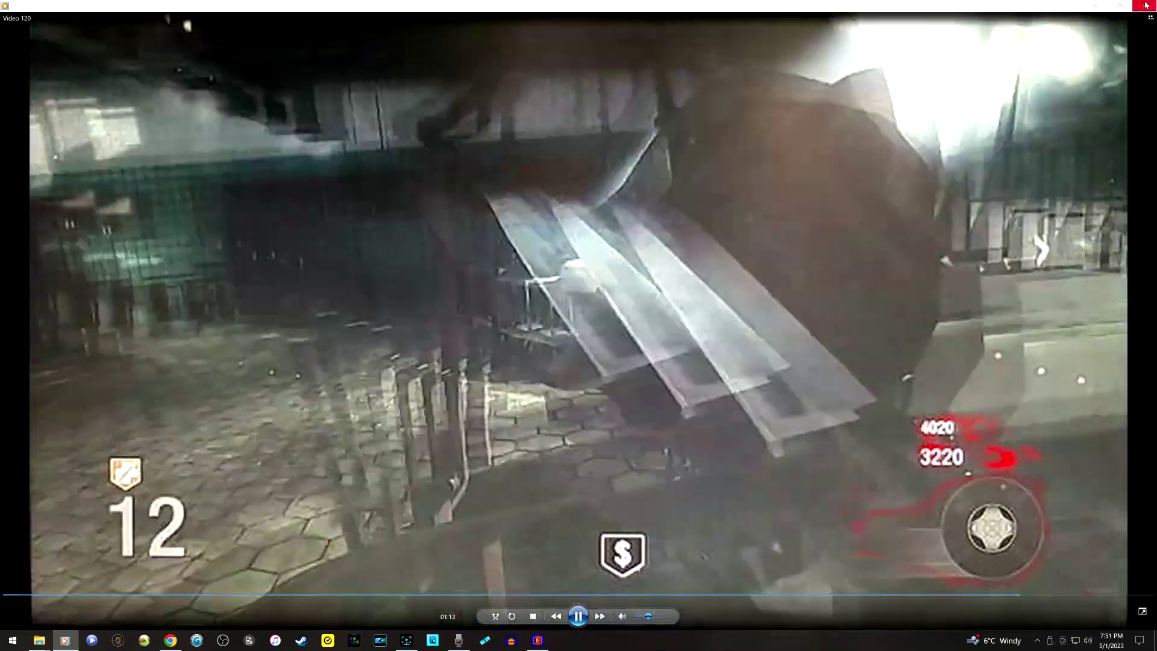
key(alt+F4)
click(509, 310)
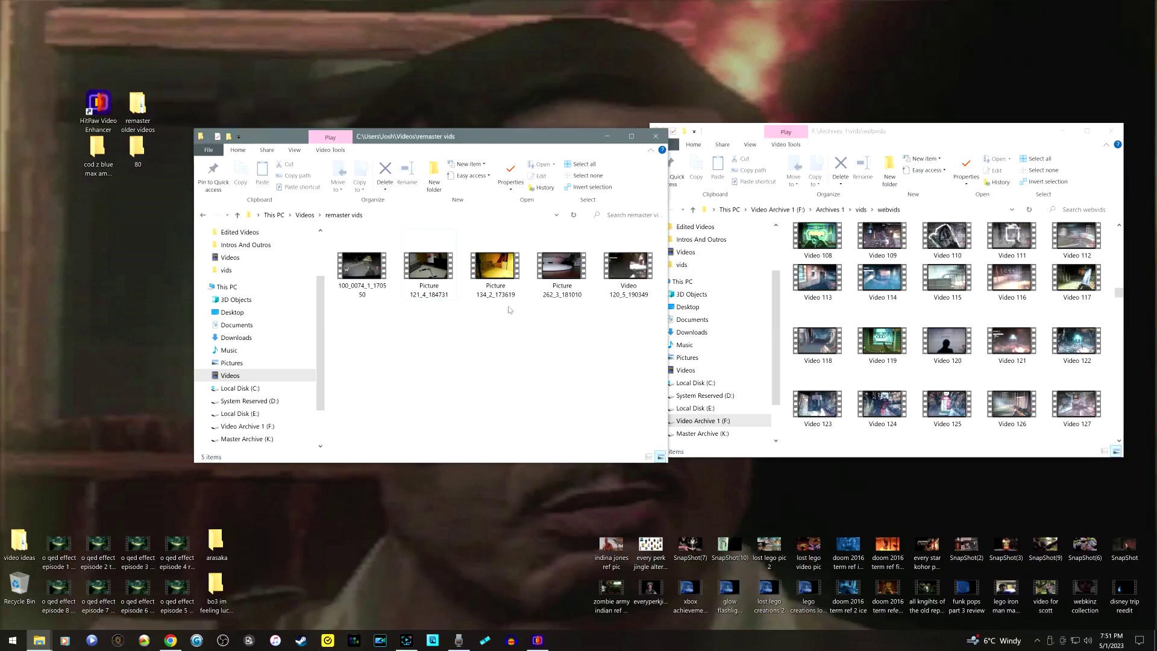
Step: Play remastered Video 120_5_190349 full screen, jump to 01:17 and pause, then close the player
click(625, 265)
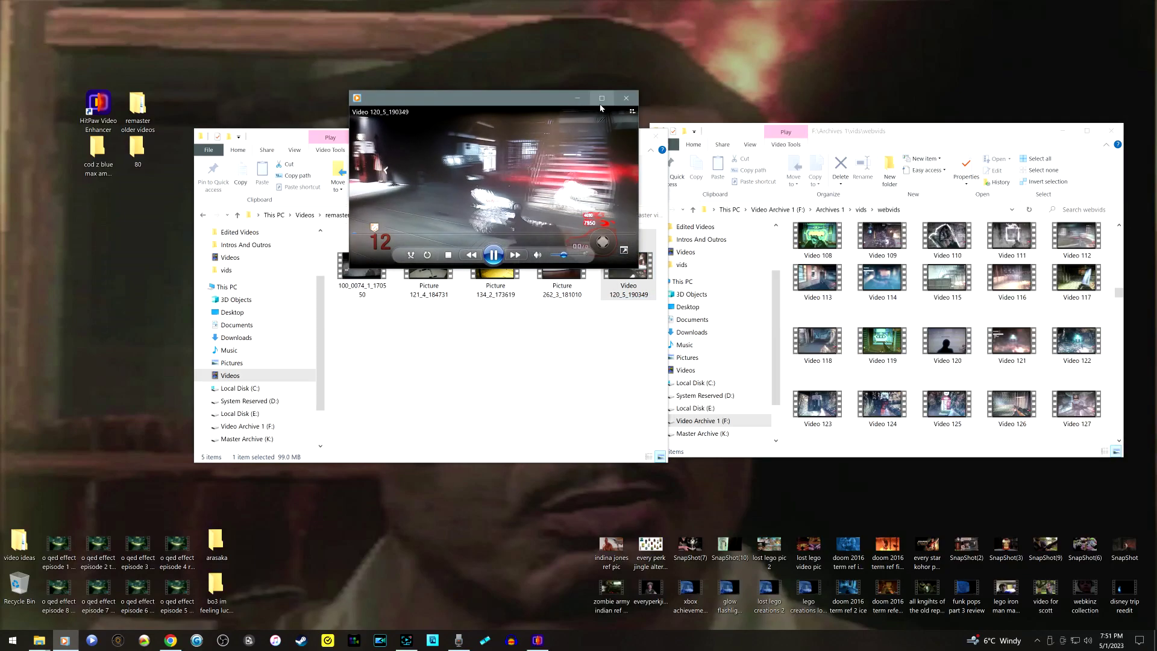
double_click(599, 103)
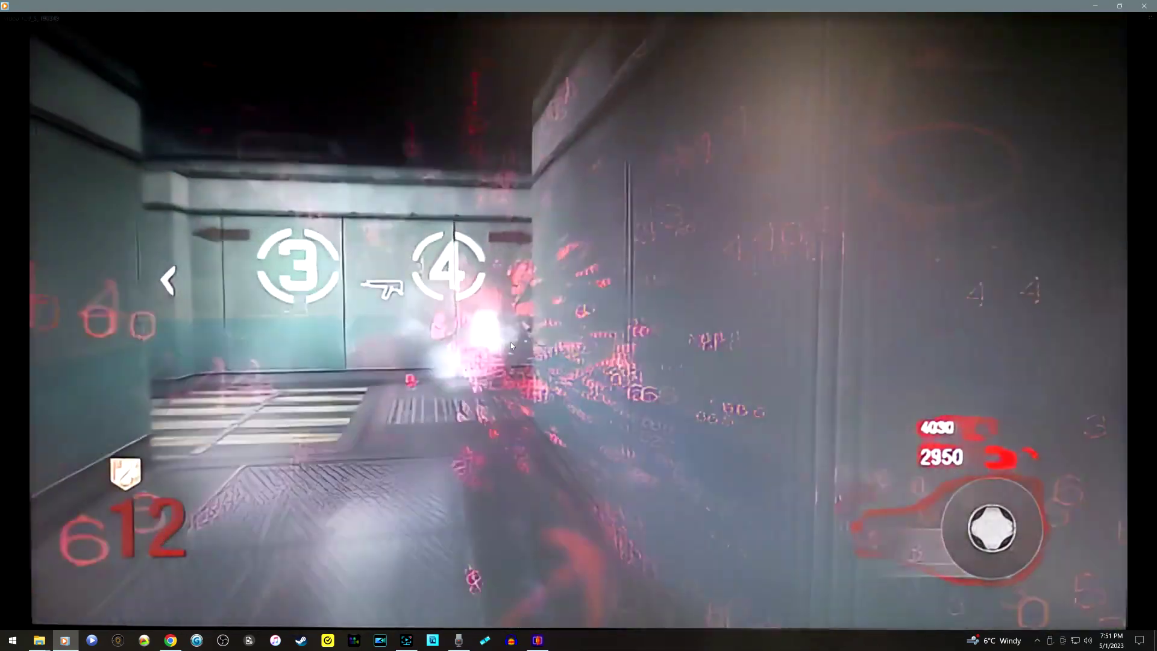
mouse_move(578, 615)
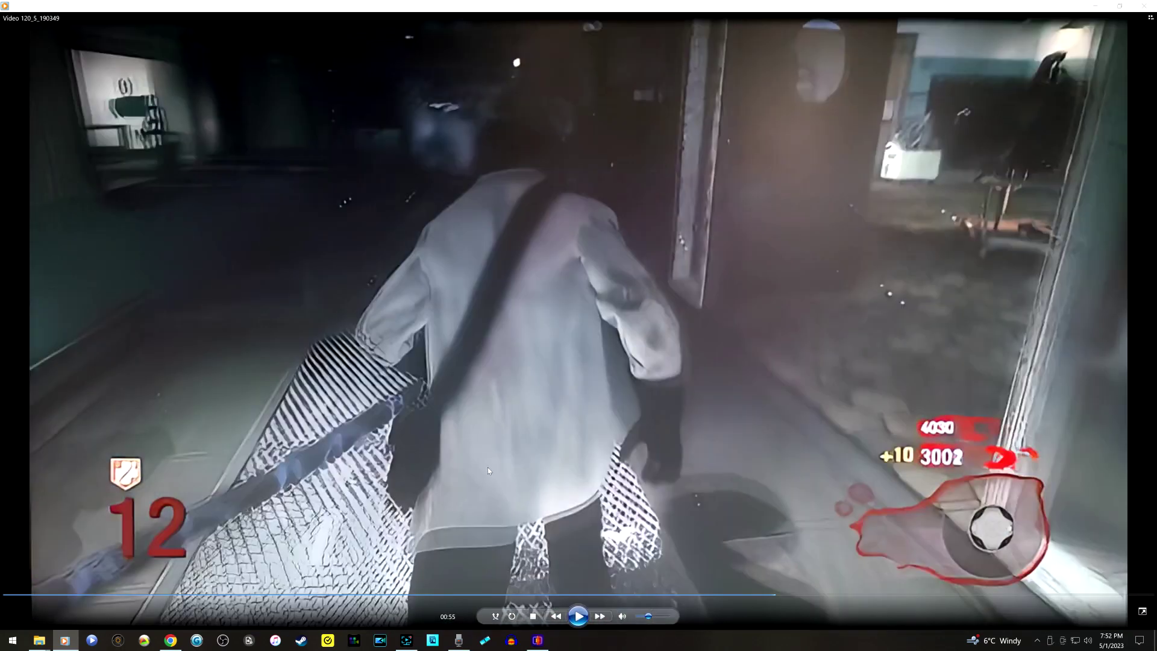
click(489, 470)
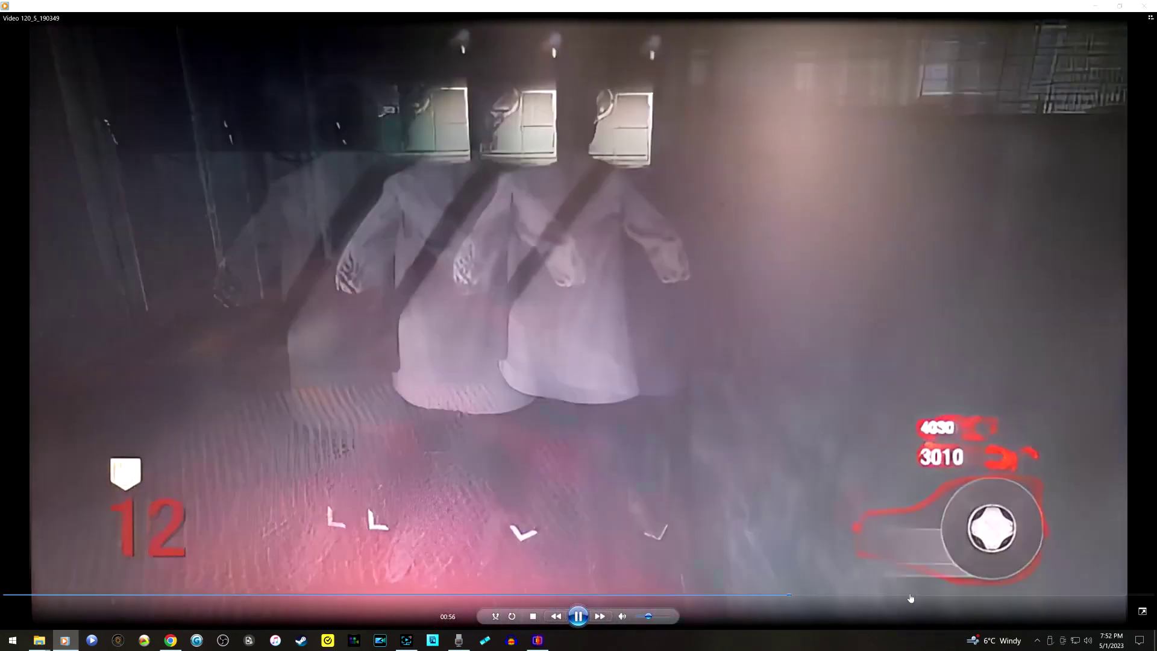
click(1084, 595)
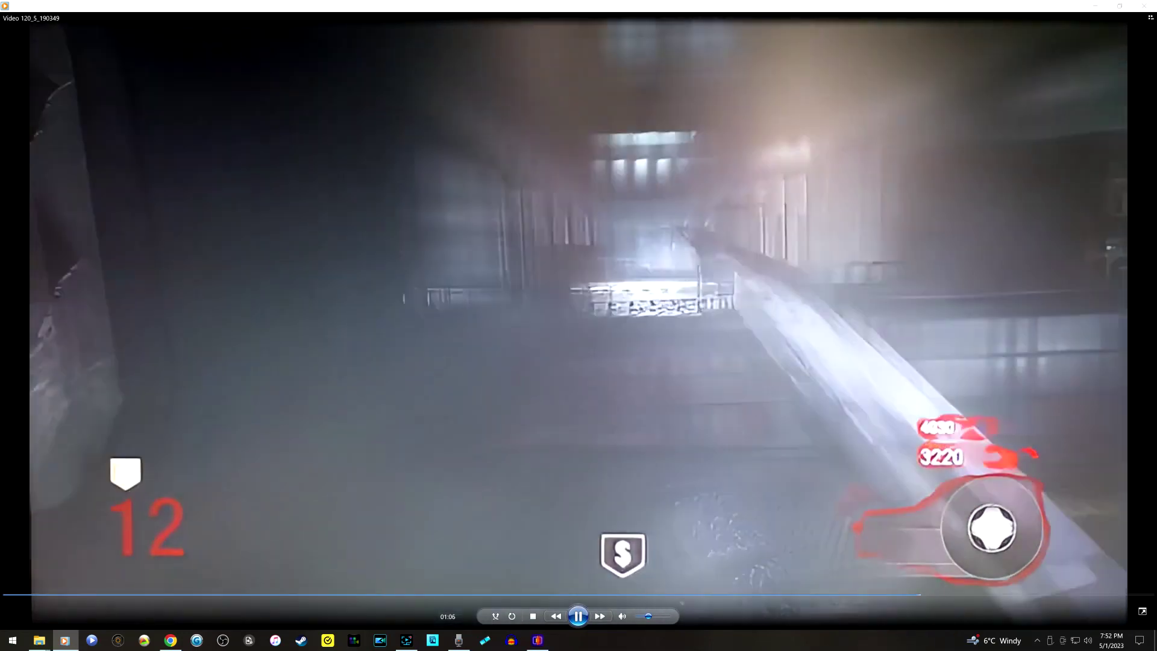
click(577, 616)
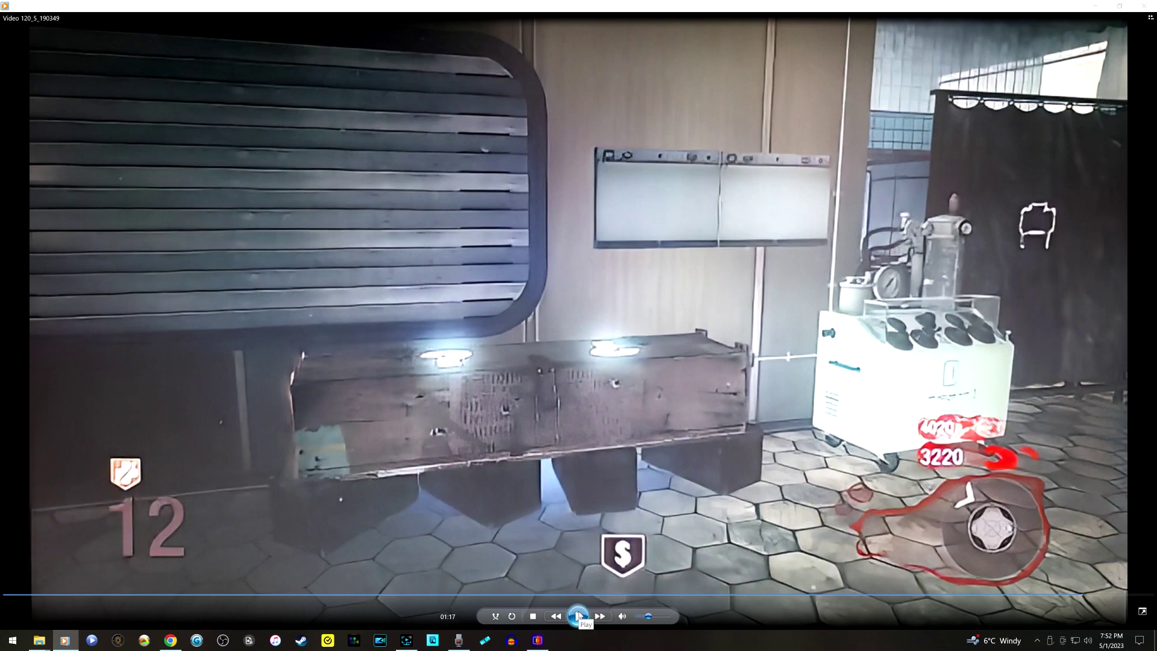
click(1146, 5)
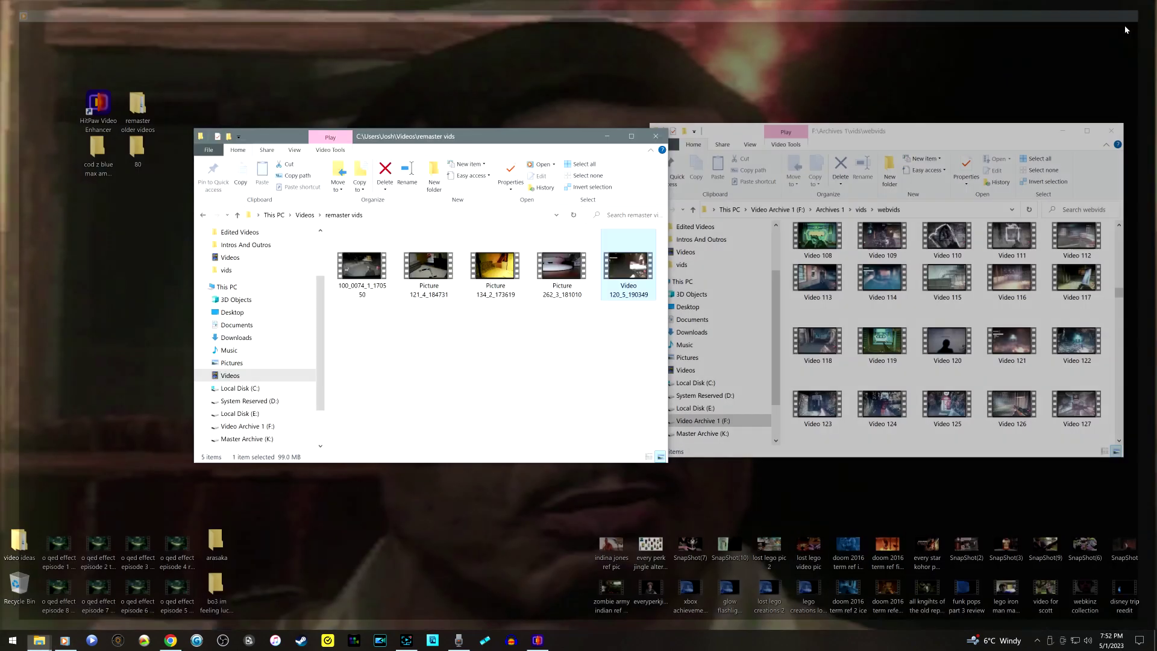
Step: Show HitPaw's pricing ($42.99 monthly, $99.99 yearly, $349.99 lifetime) in Chrome, then minimize the browser
click(170, 640)
scroll(176, 338, up, 5)
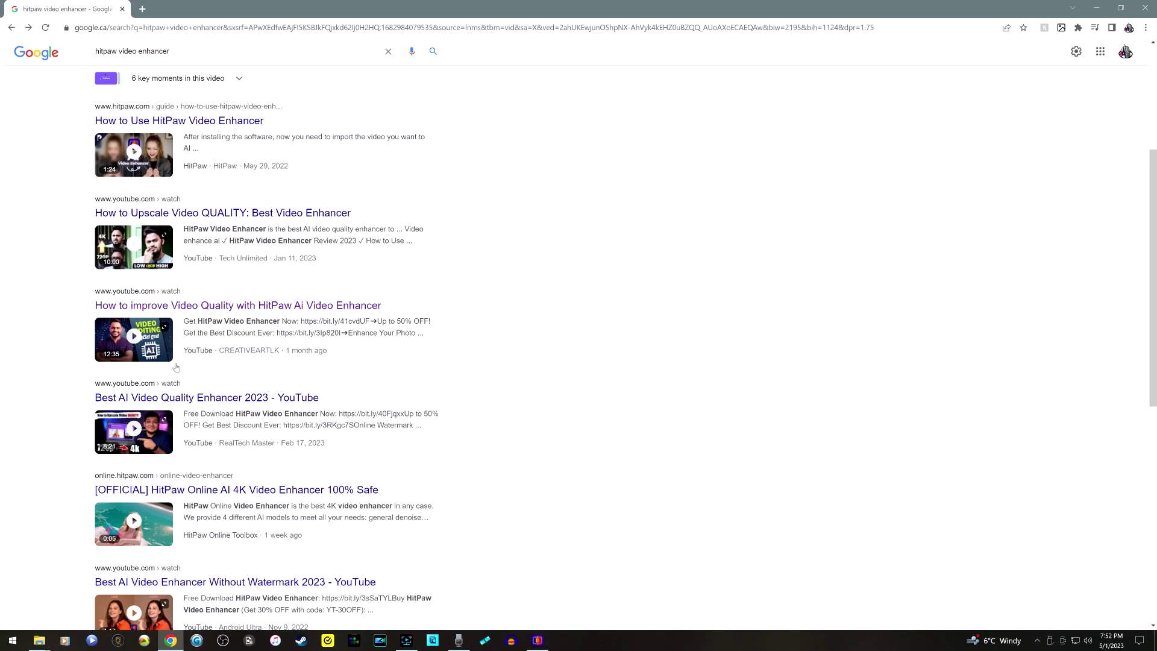
click(169, 644)
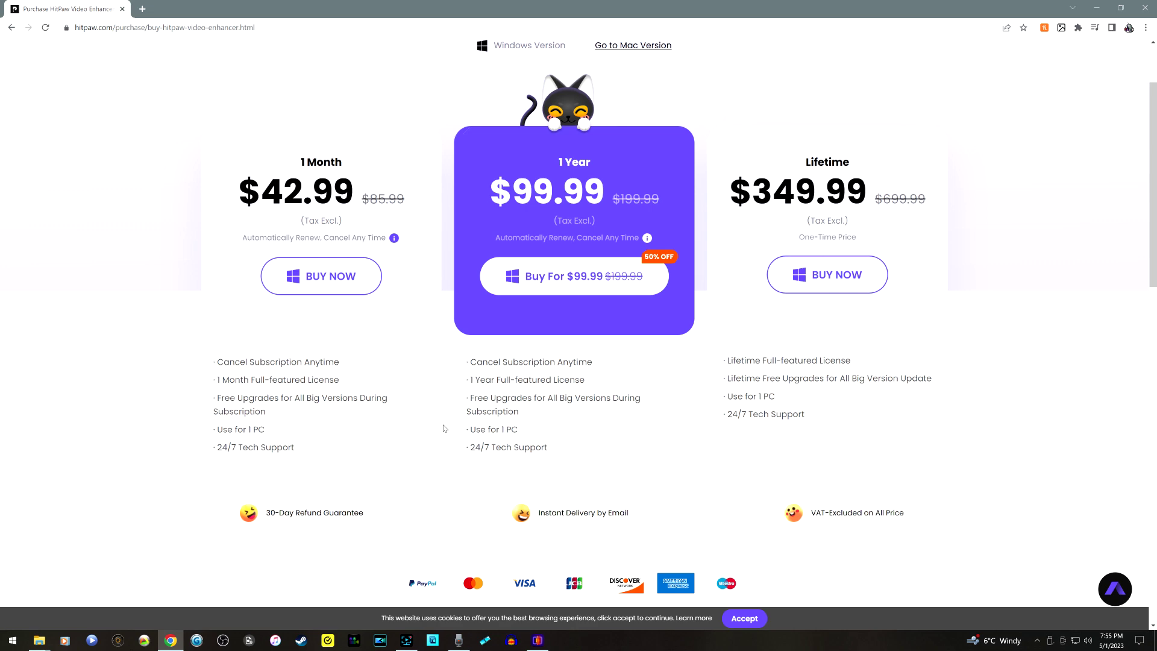
click(1102, 11)
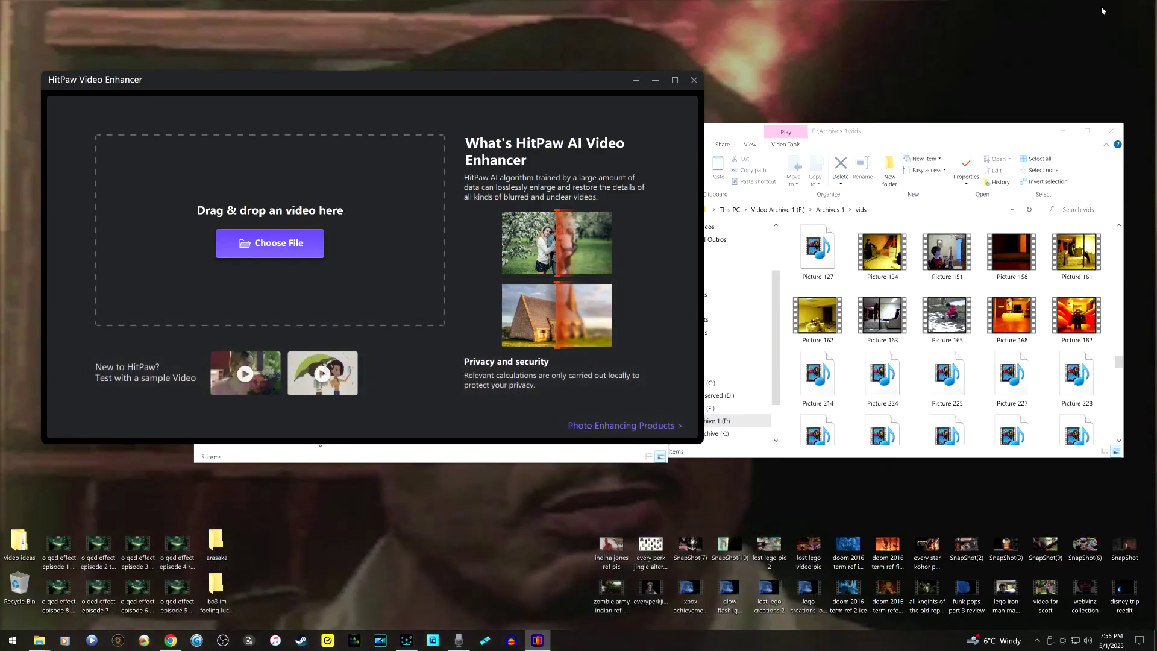
Step: Bring the HitPaw Video Enhancer purchase page back up in Chrome from the taskbar
click(170, 644)
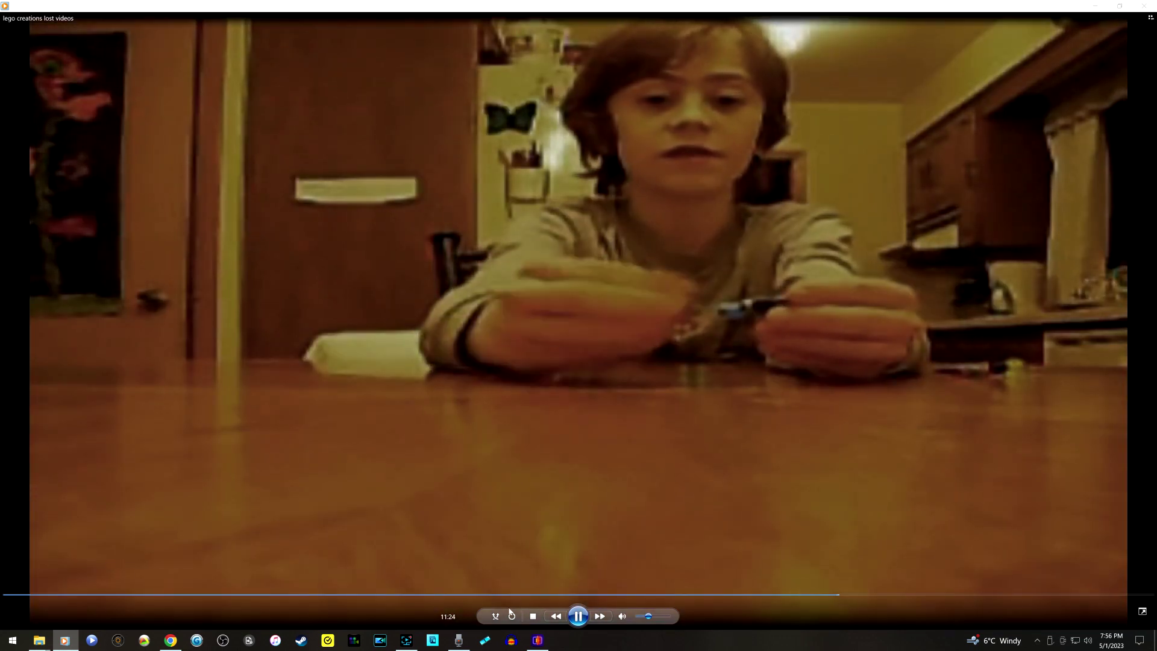
Step: Rewind the lego clip to 11:25, close it, then briefly open and minimize Voice Recorder
click(582, 619)
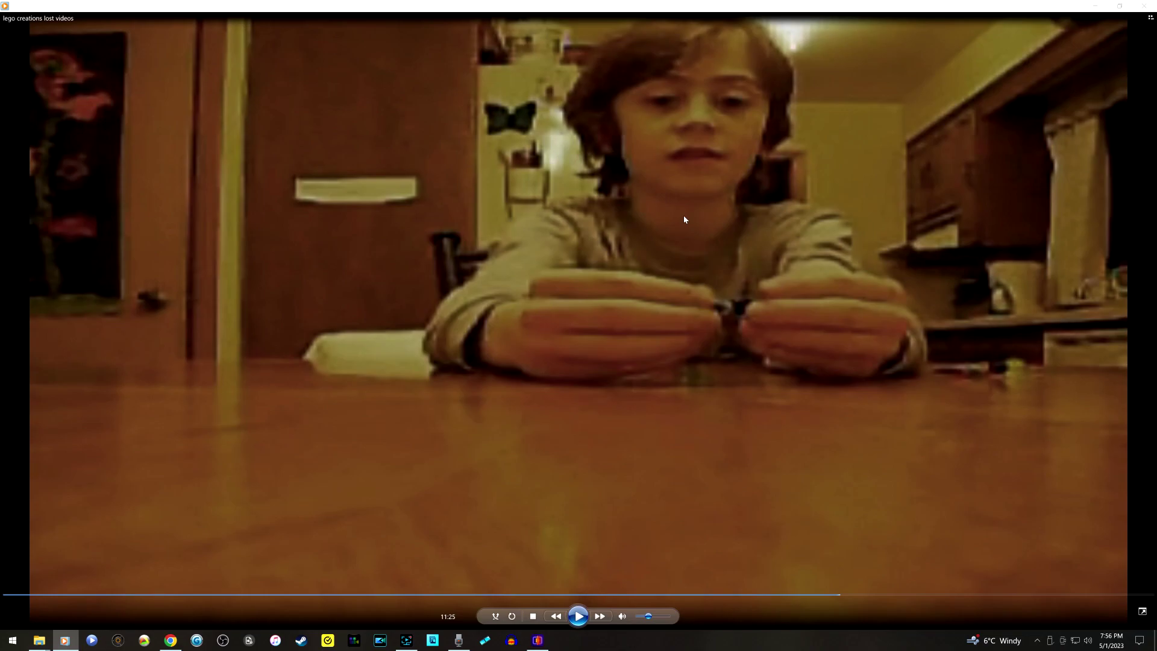
key(alt+Tab)
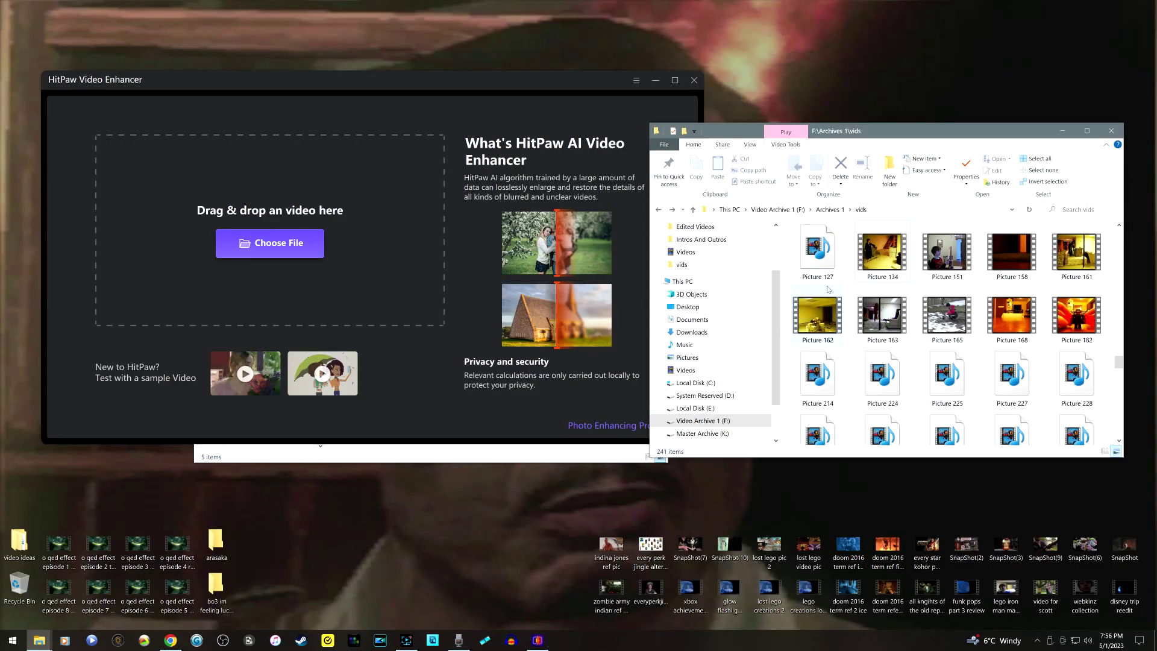
scroll(819, 290, up, 5)
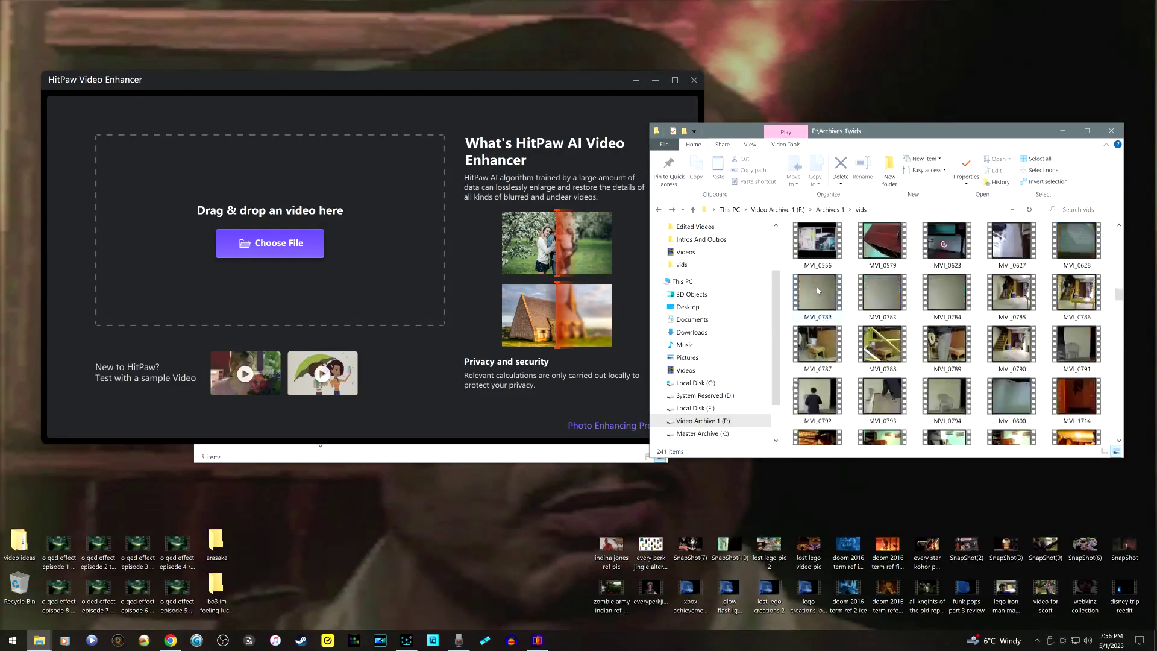
click(348, 544)
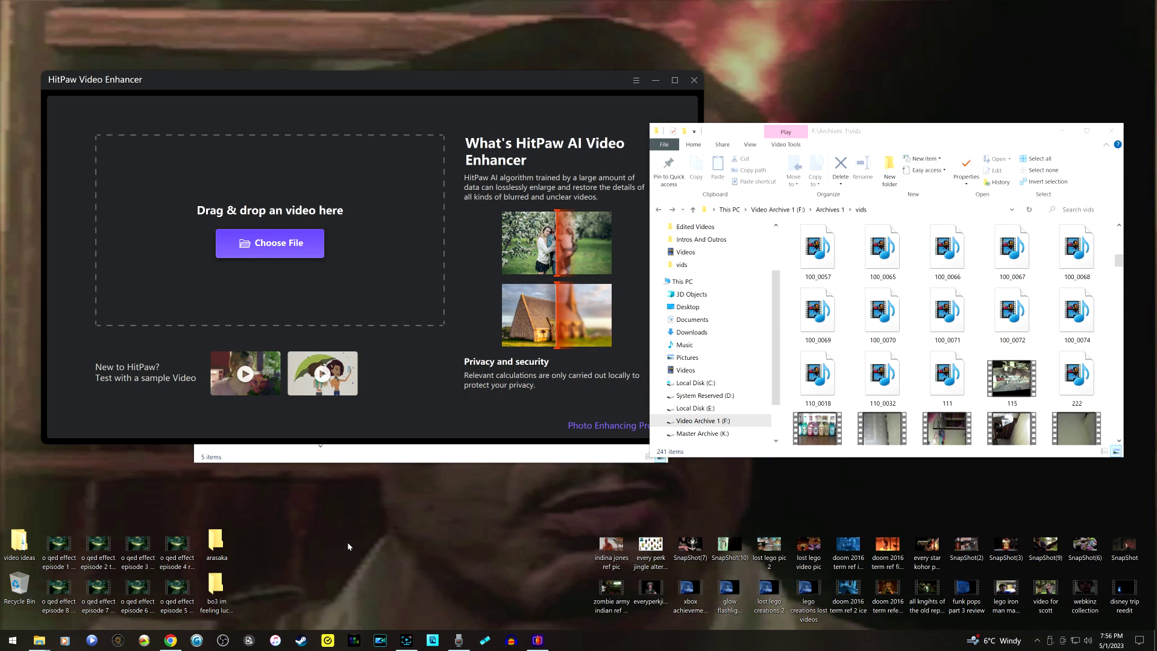
click(458, 640)
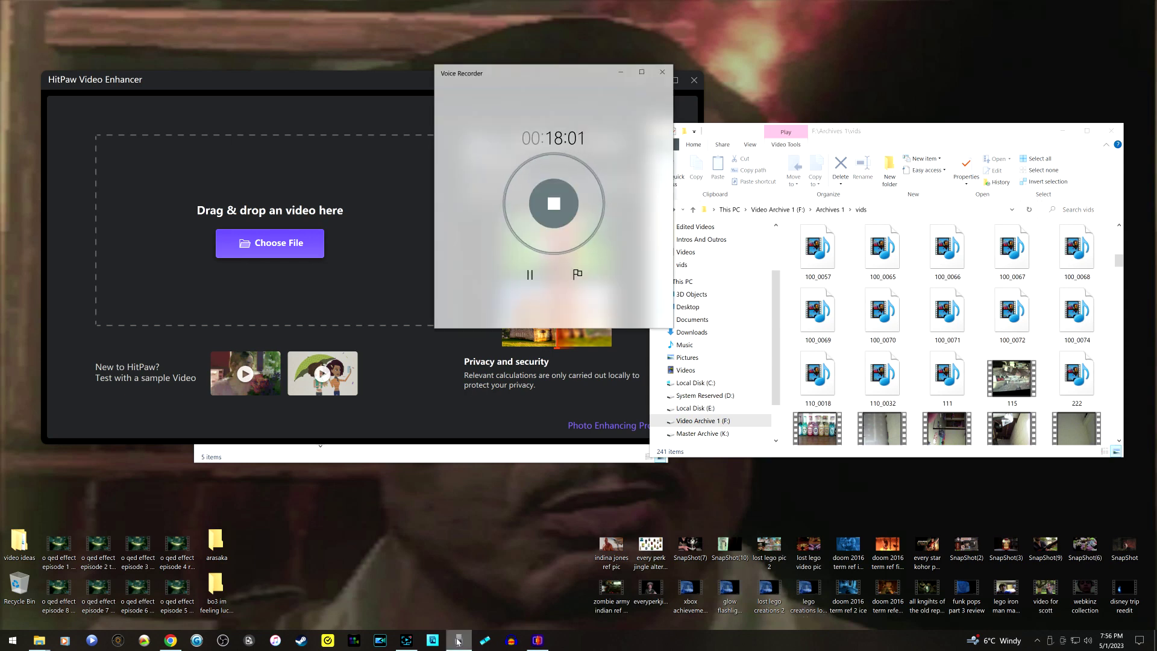
click(458, 640)
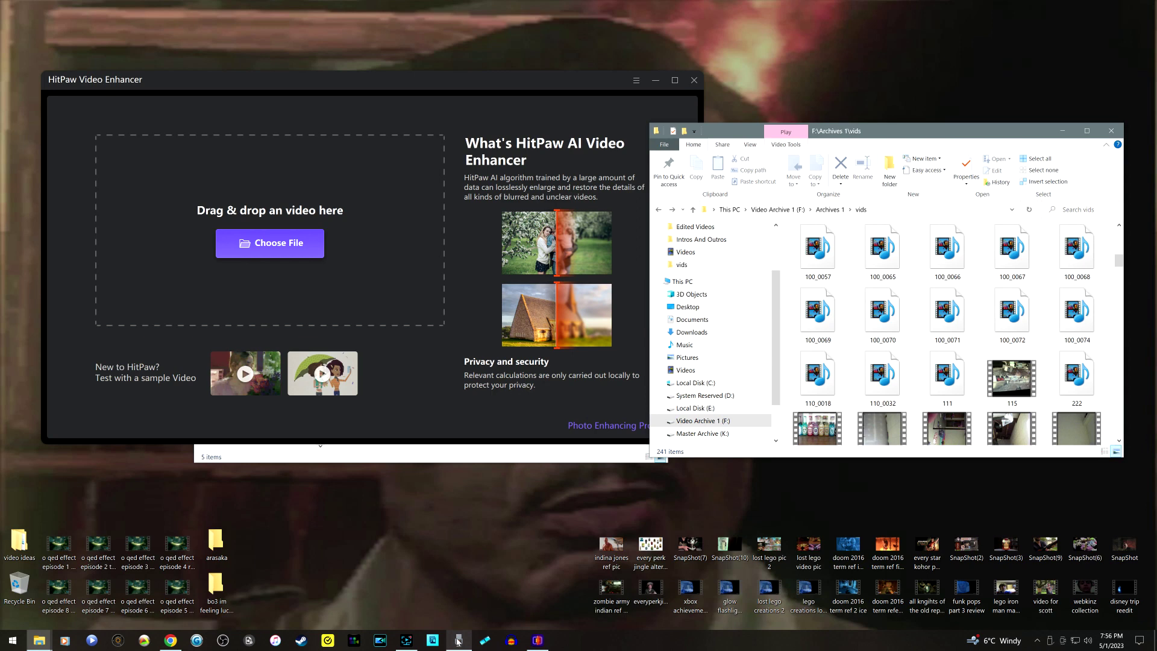